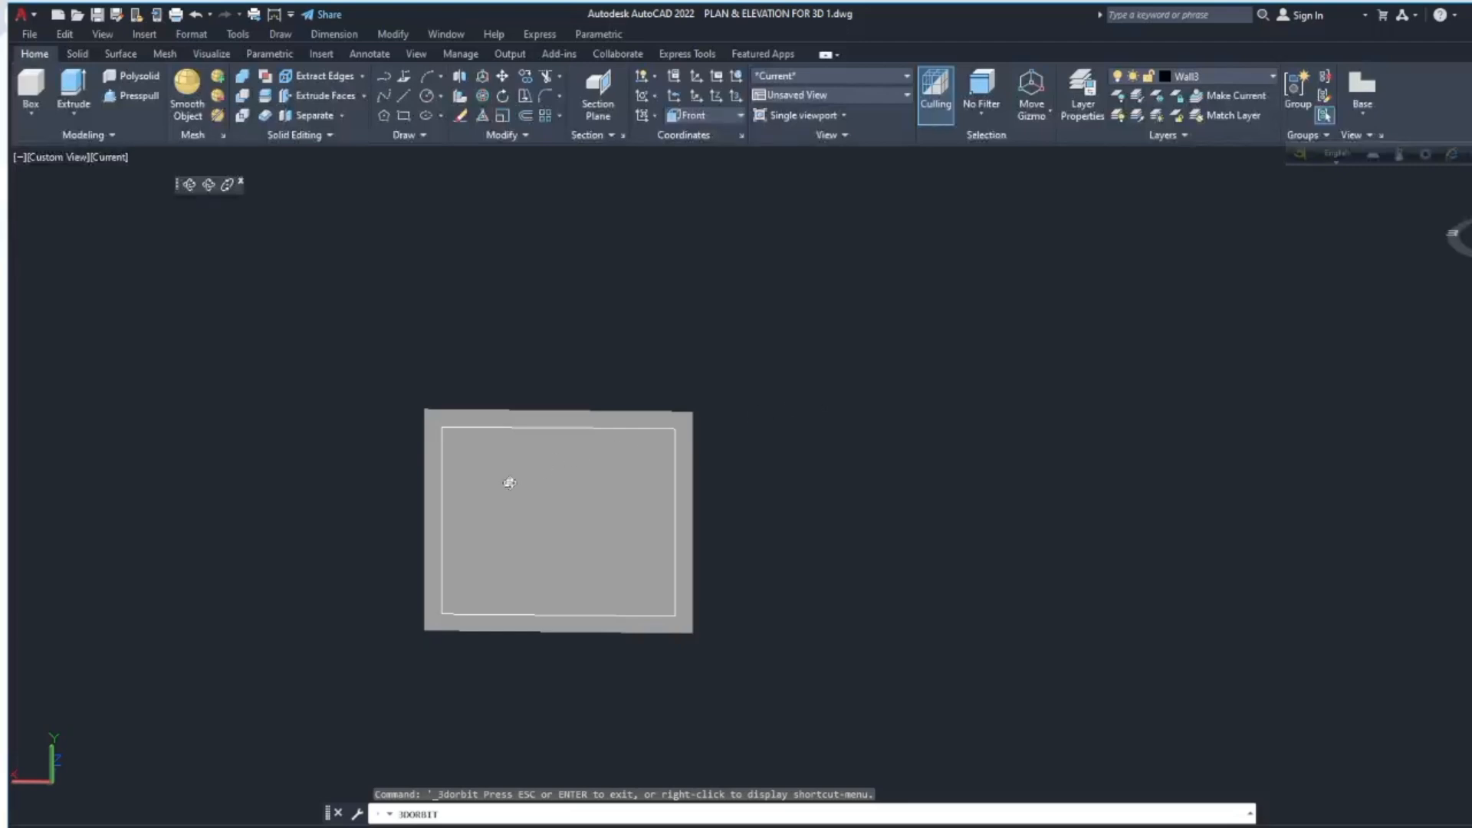
- Presspull the area inside the inner rectangle through the thin panel to leave an open frame
left_click_drag(509, 483, 545, 472)
key("Escape")
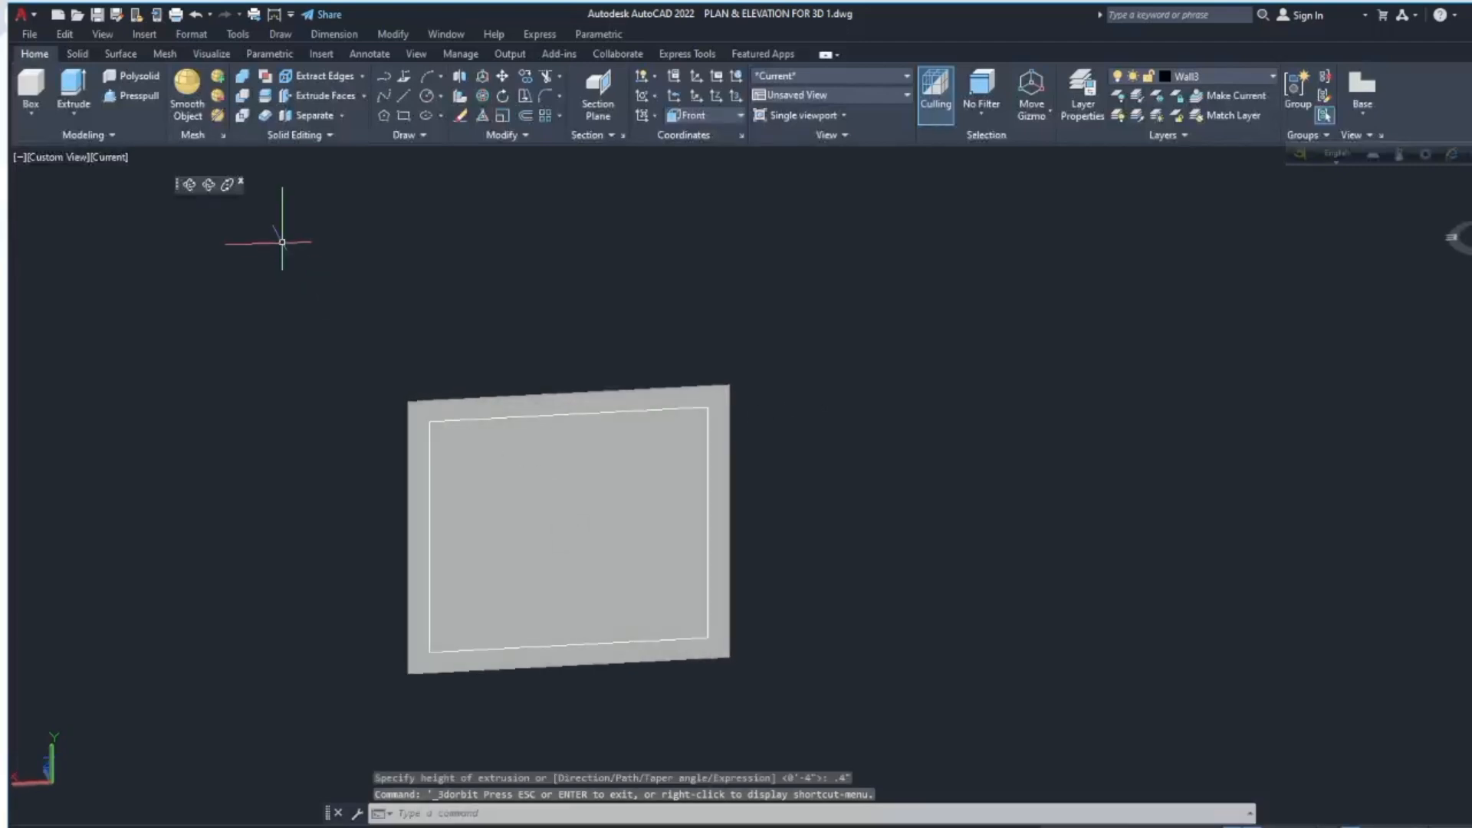
left_click(144, 99)
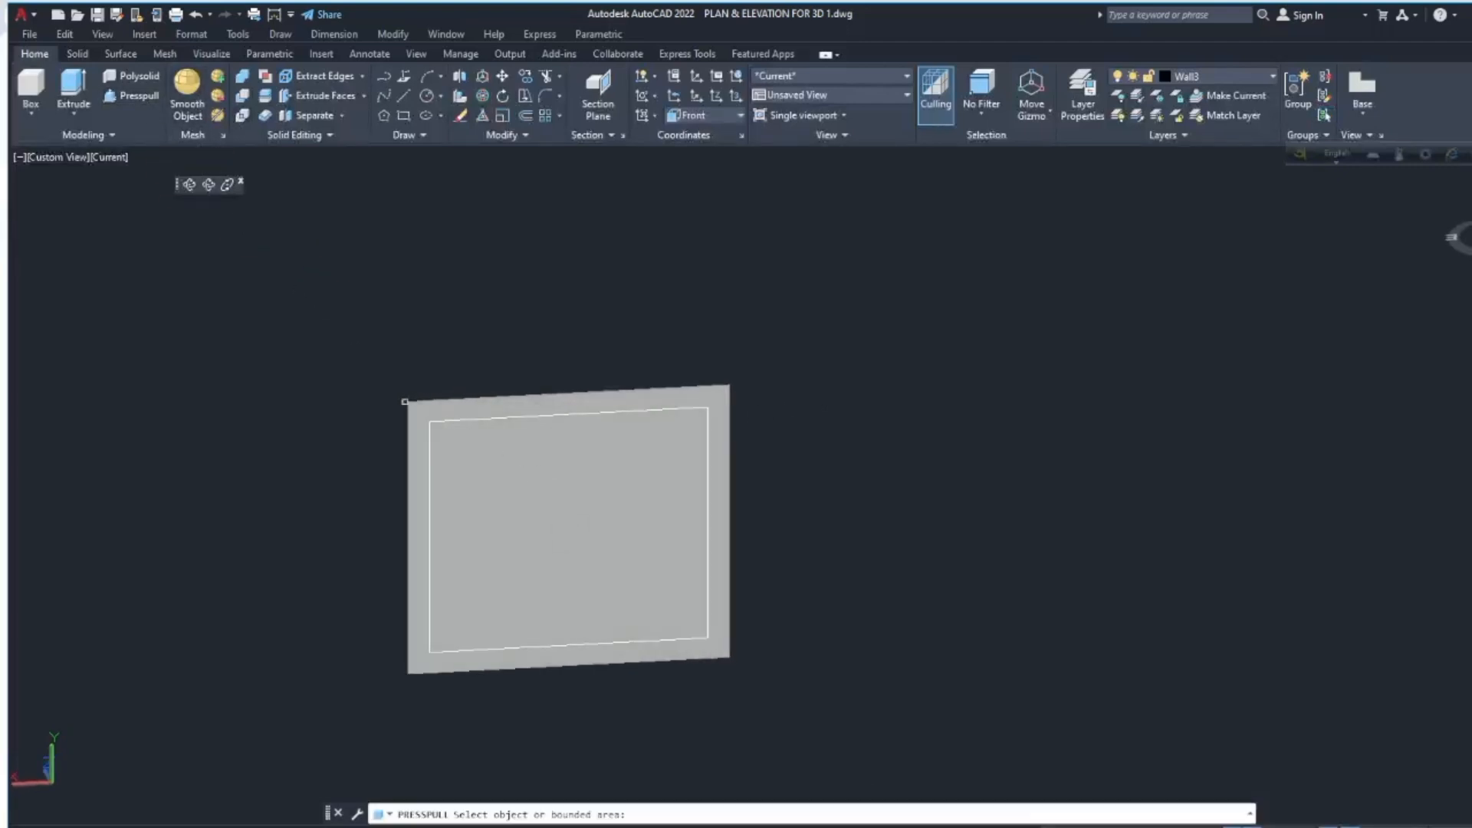
left_click(470, 480)
left_click(568, 528)
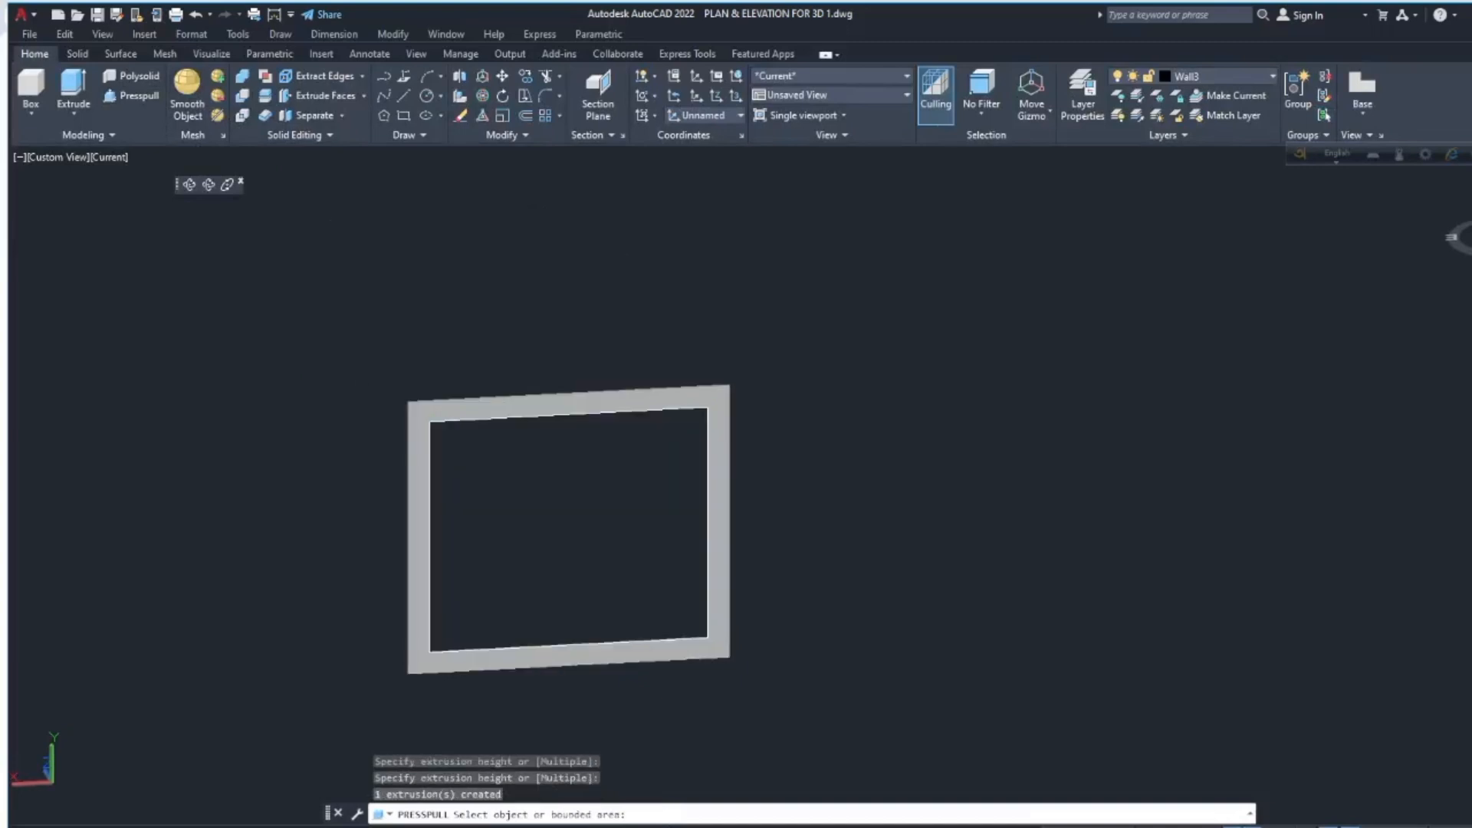
key("Return")
scroll(404, 451, "up", 8)
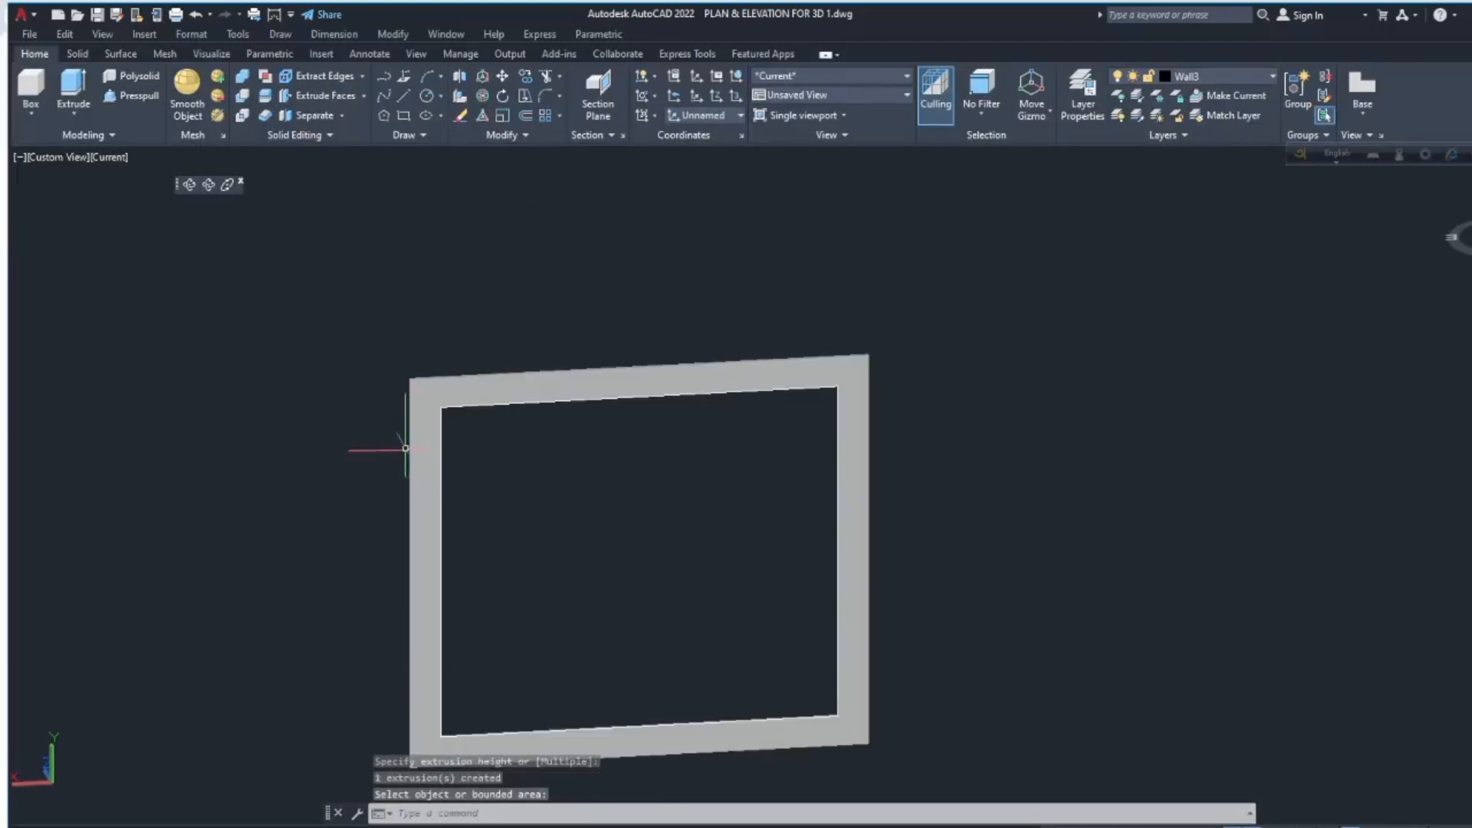
scroll(397, 340, "up", 3)
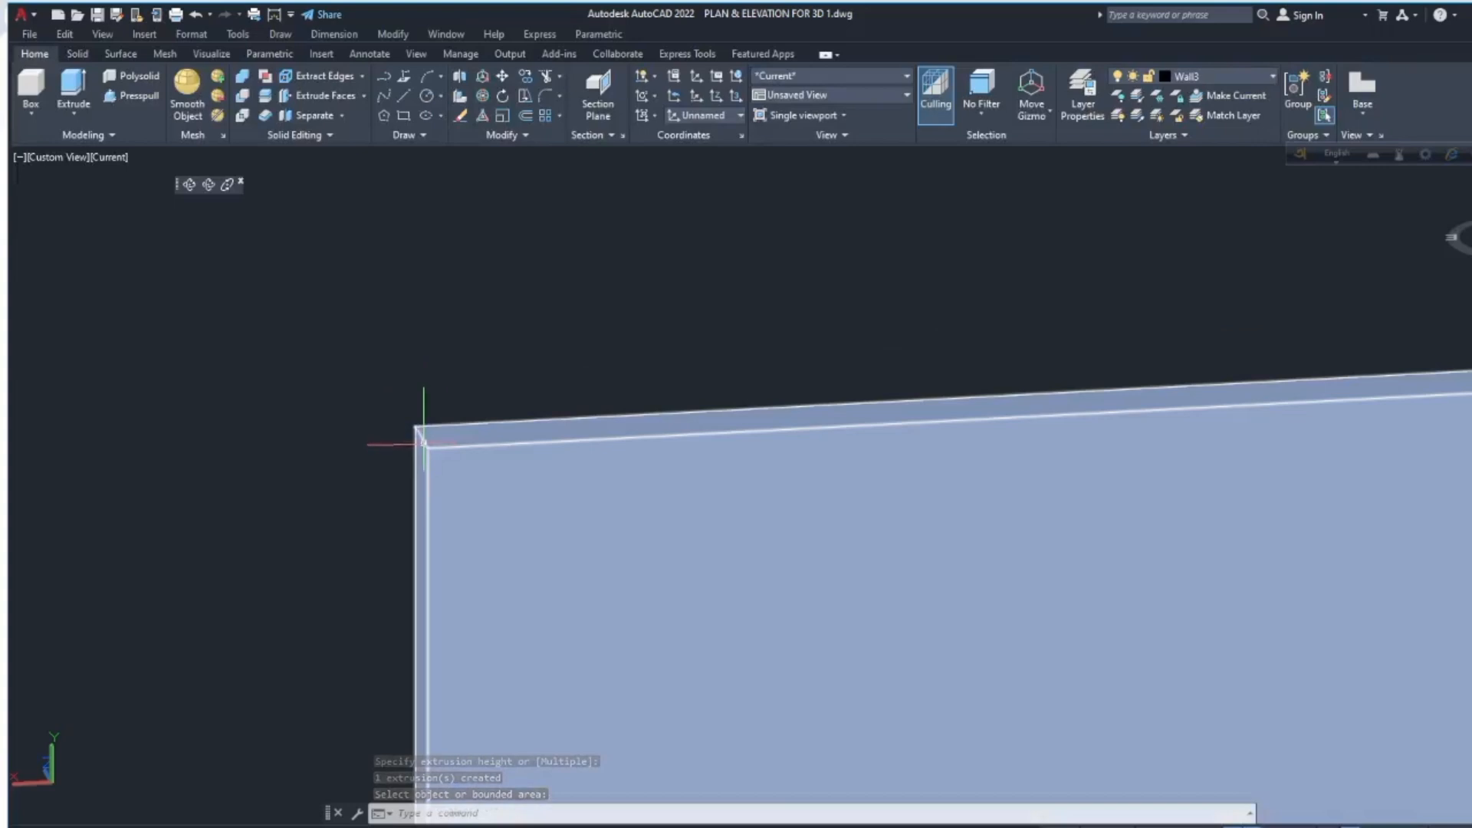
scroll(410, 387, "down", 6)
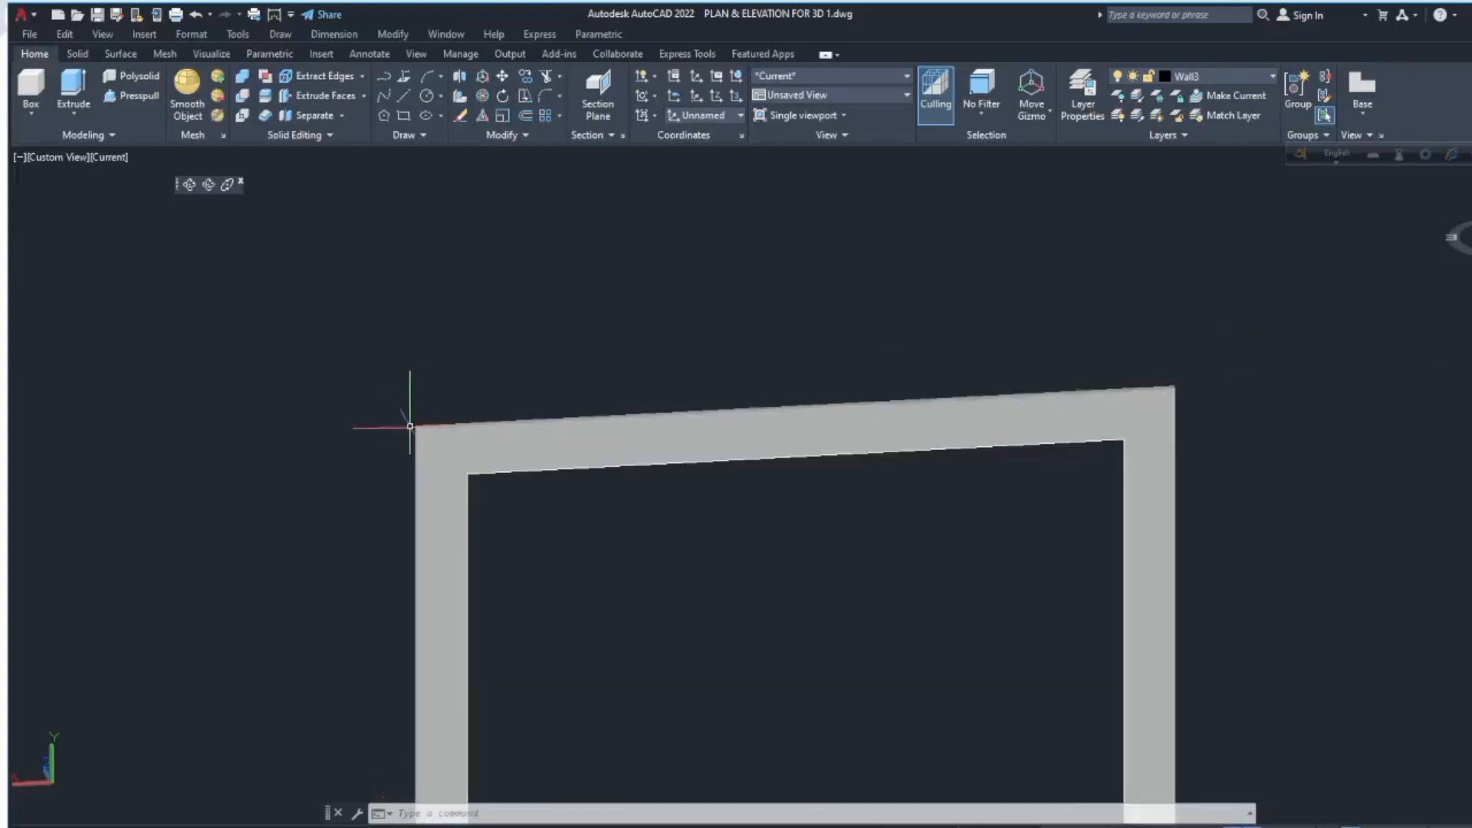
left_click(500, 434)
right_click(500, 436)
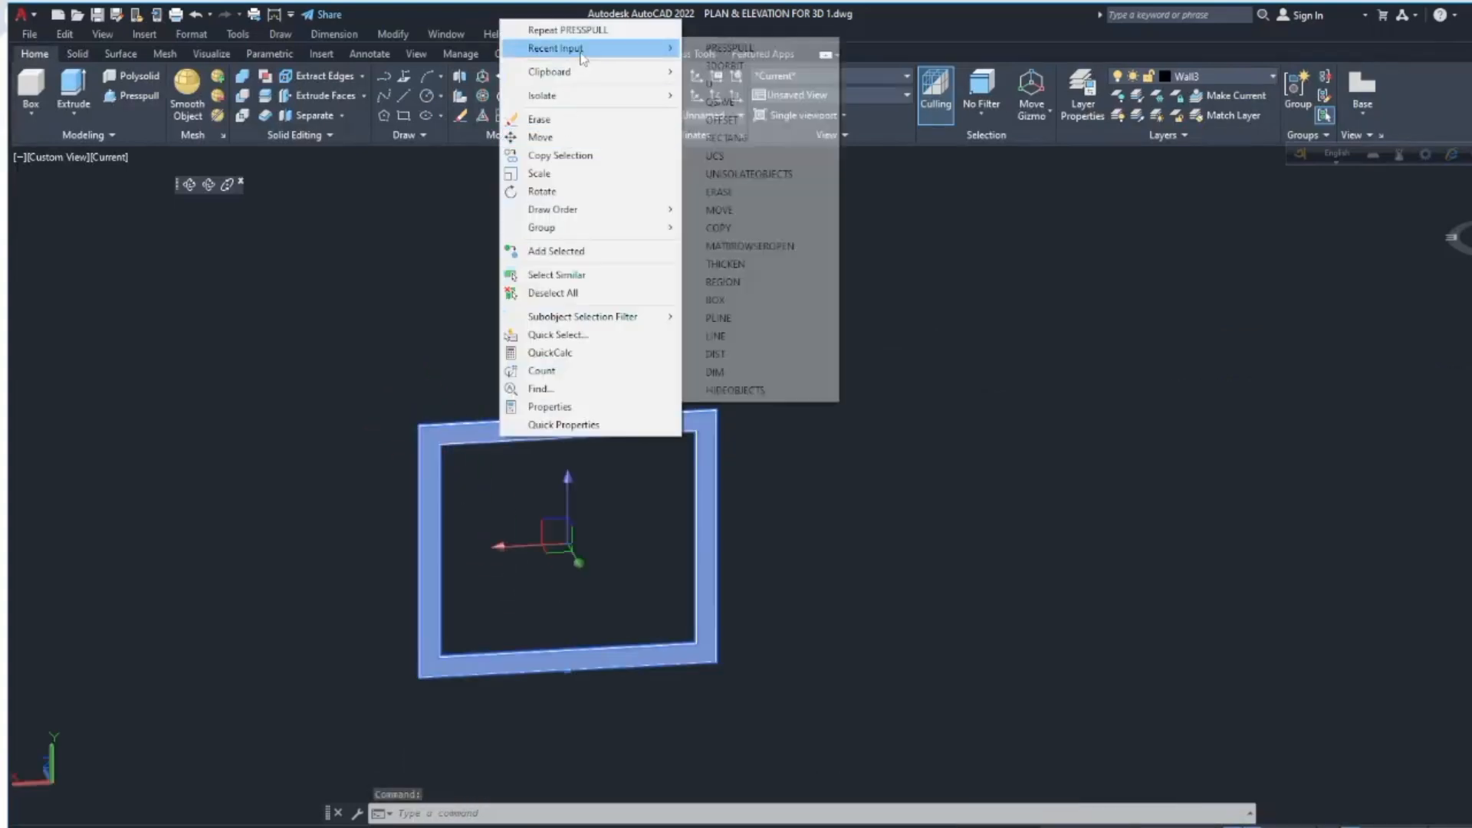
mouse_move(601, 100)
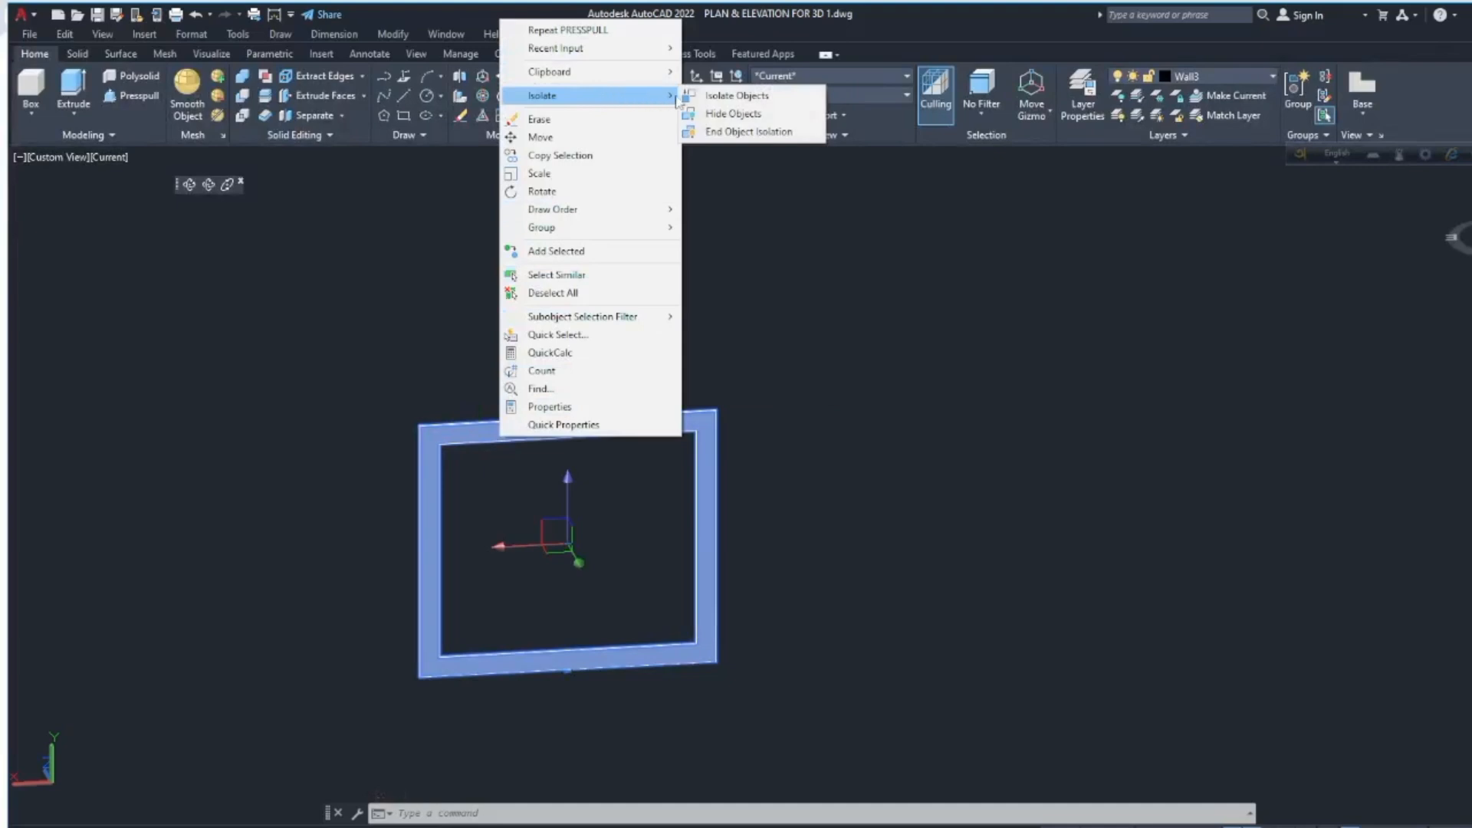
left_click(722, 276)
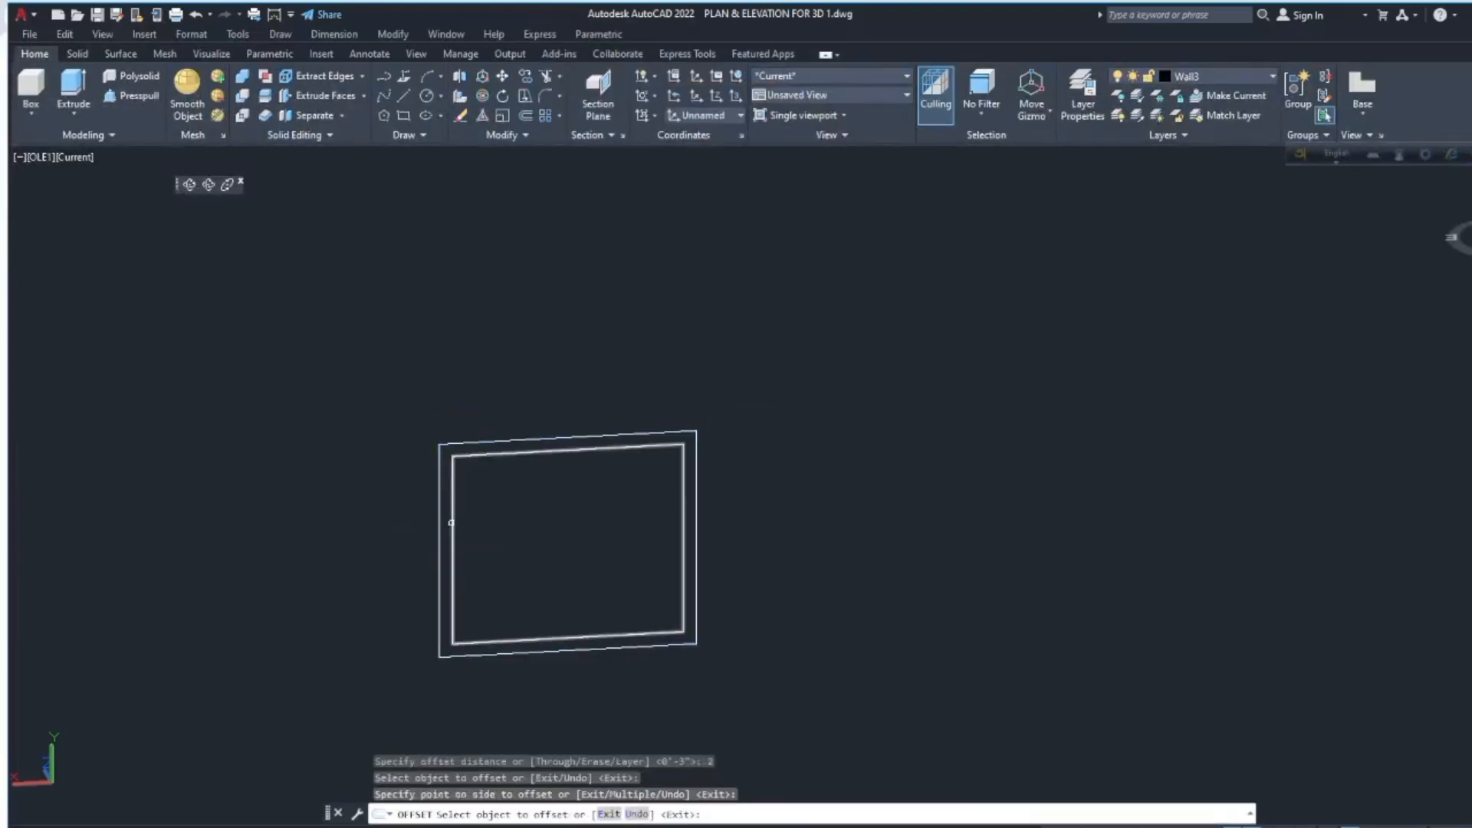
- Finish the 2-inch offset of the window rectangle and extrude the outer rectangle to a height of 2 inches
key("Return")
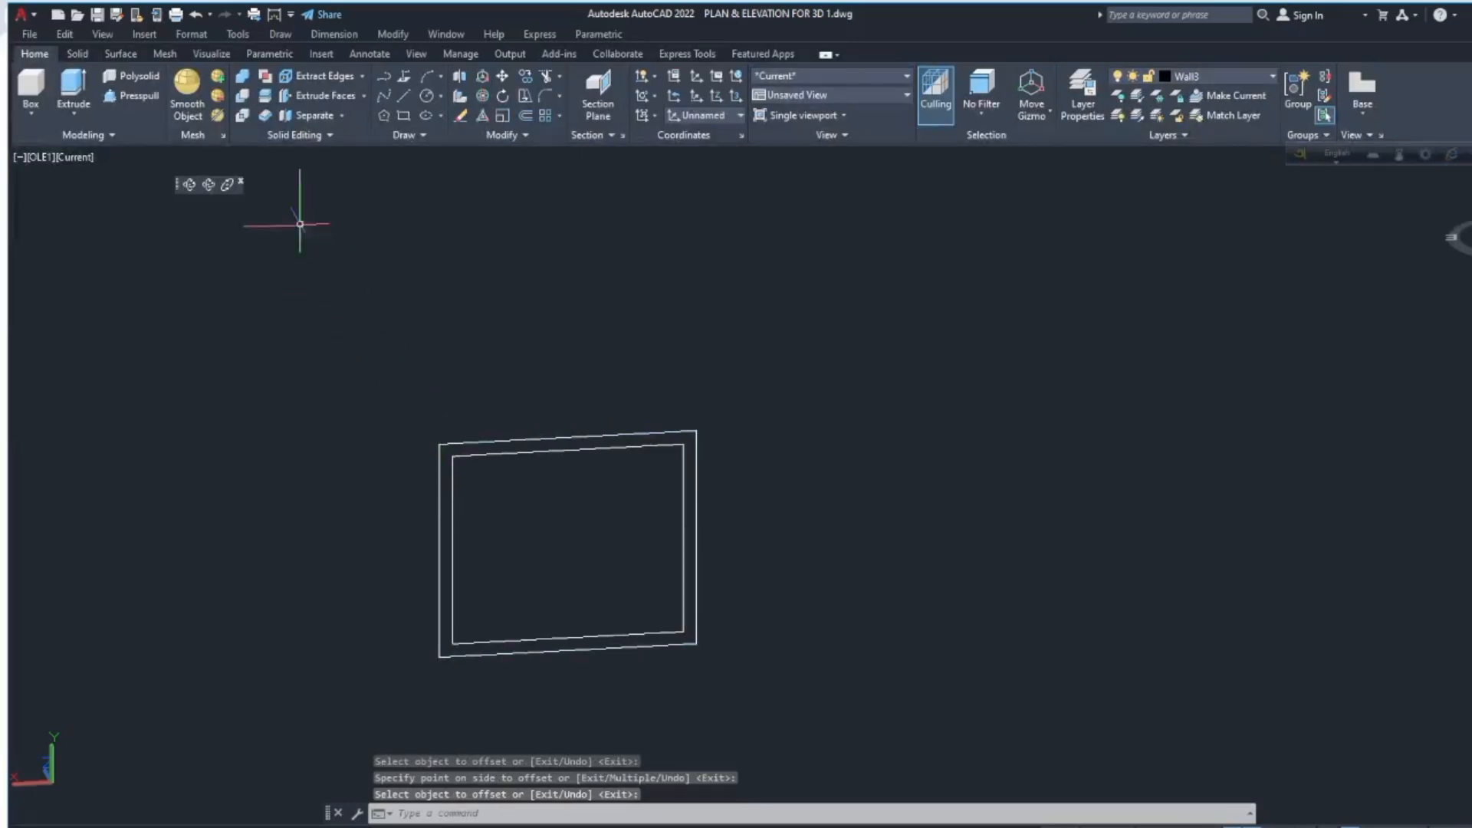
left_click(73, 84)
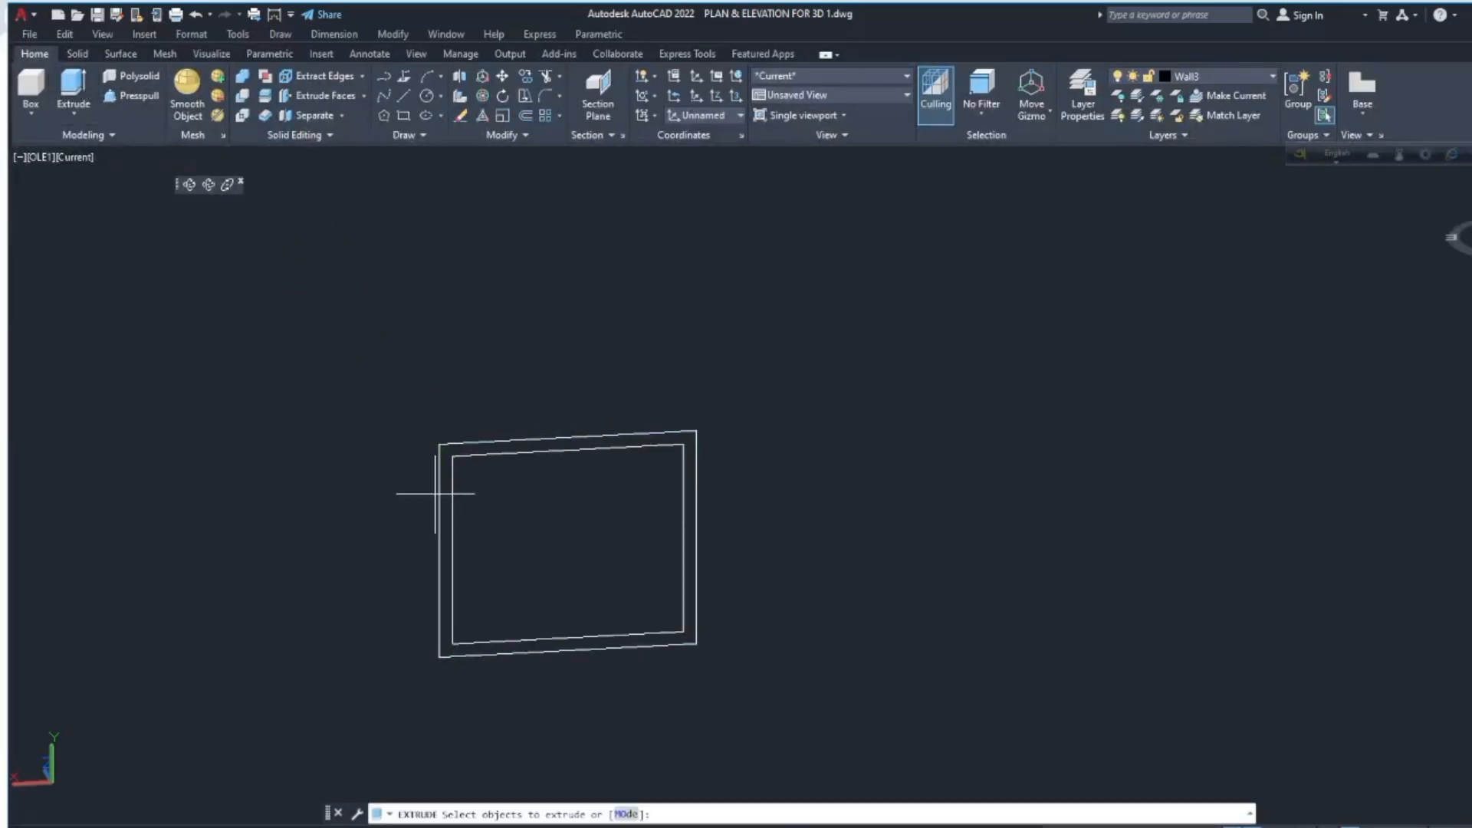
left_click(438, 493)
key("Return")
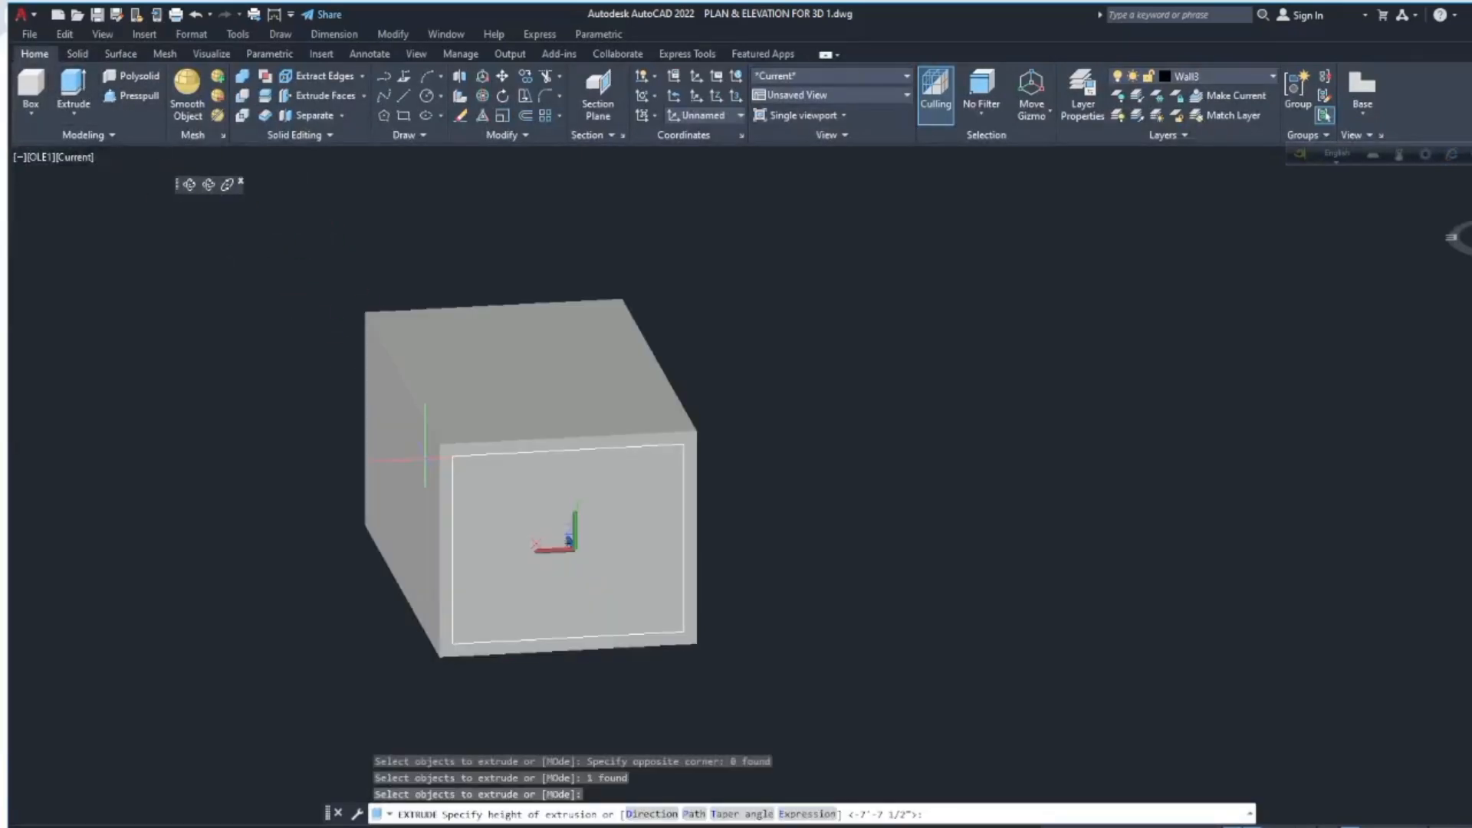
type("2")
key("Return")
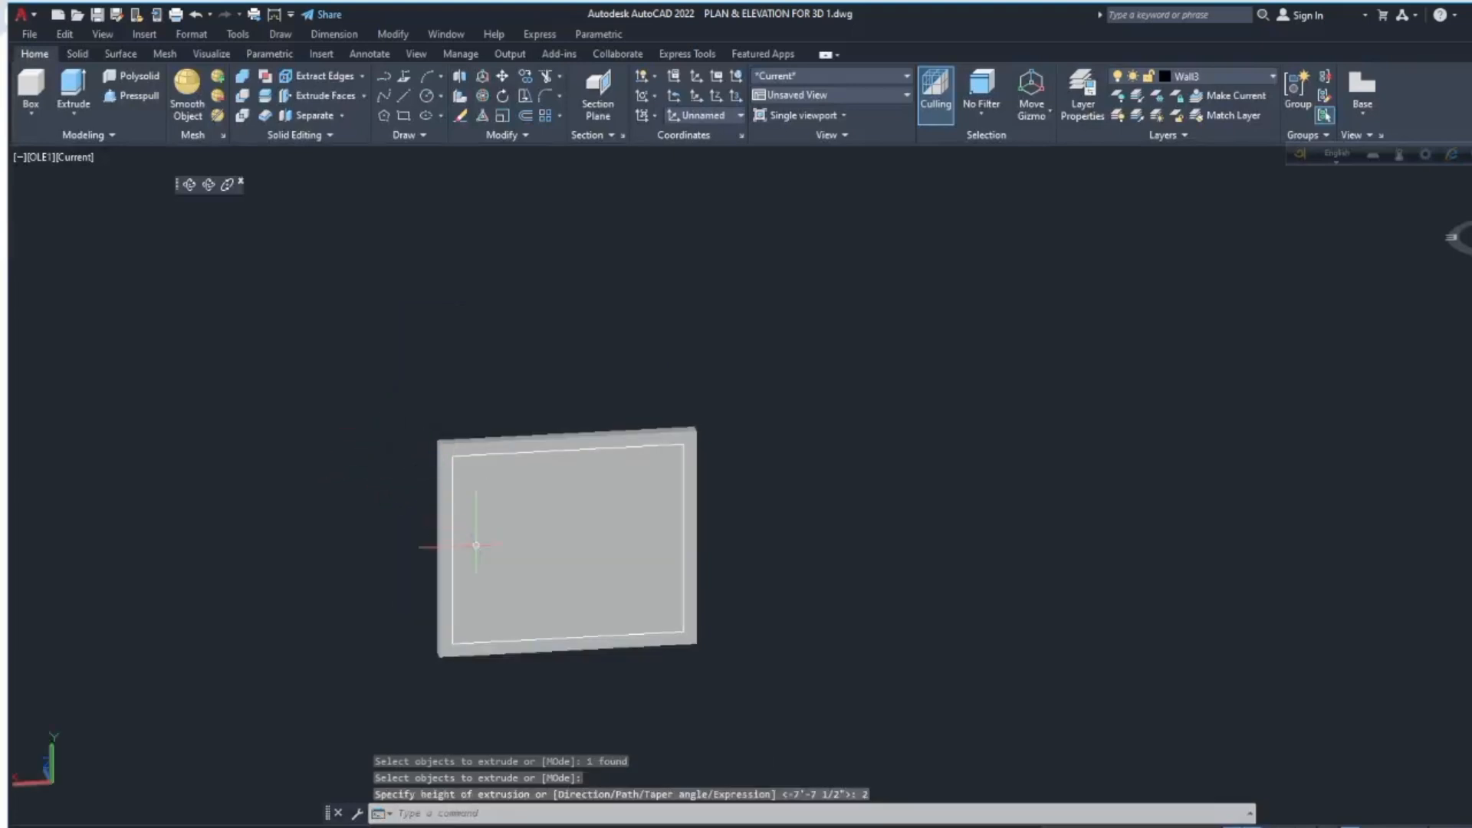
- Presspull the area inside the inner rectangle through the solid to cut the window frame's opening
key("ctrl+shift+e")
left_click(476, 545)
left_click(391, 469)
key("Return")
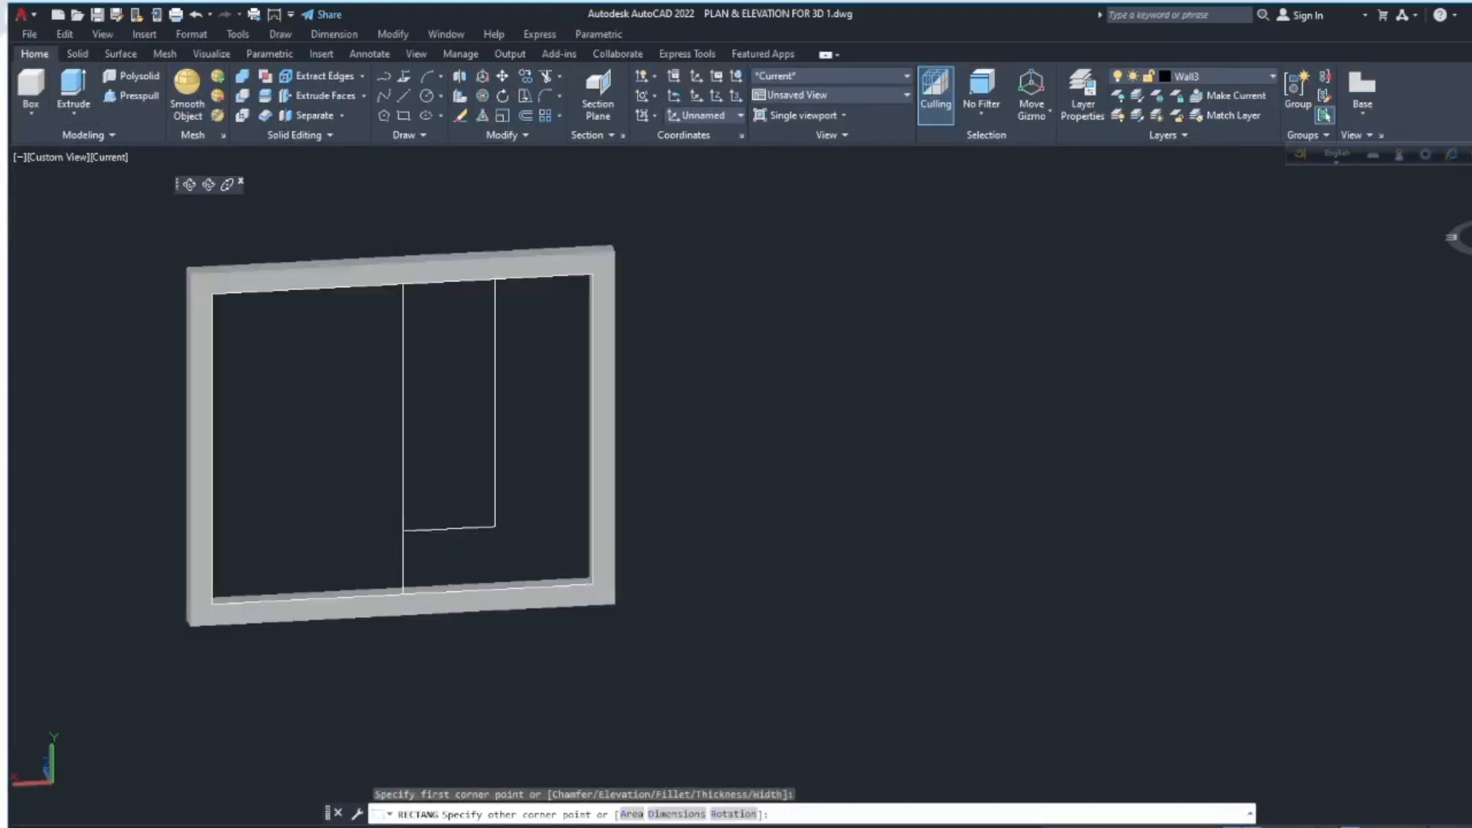
- Draw a rectangle over one half of the frame's opening, from the middle of its upper edge to its lower corner
scroll(526, 552, "up", 2)
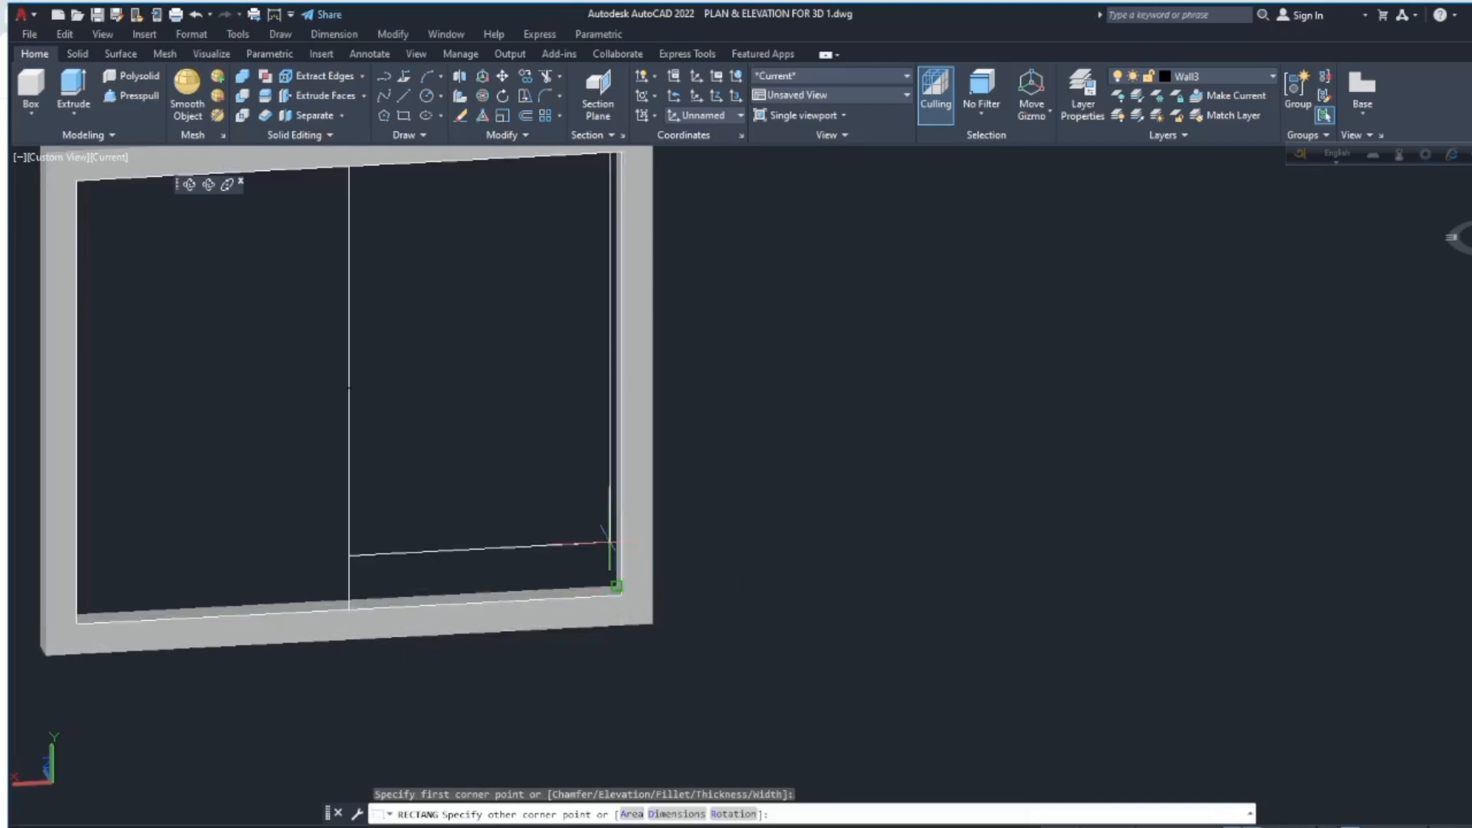
left_click(618, 590)
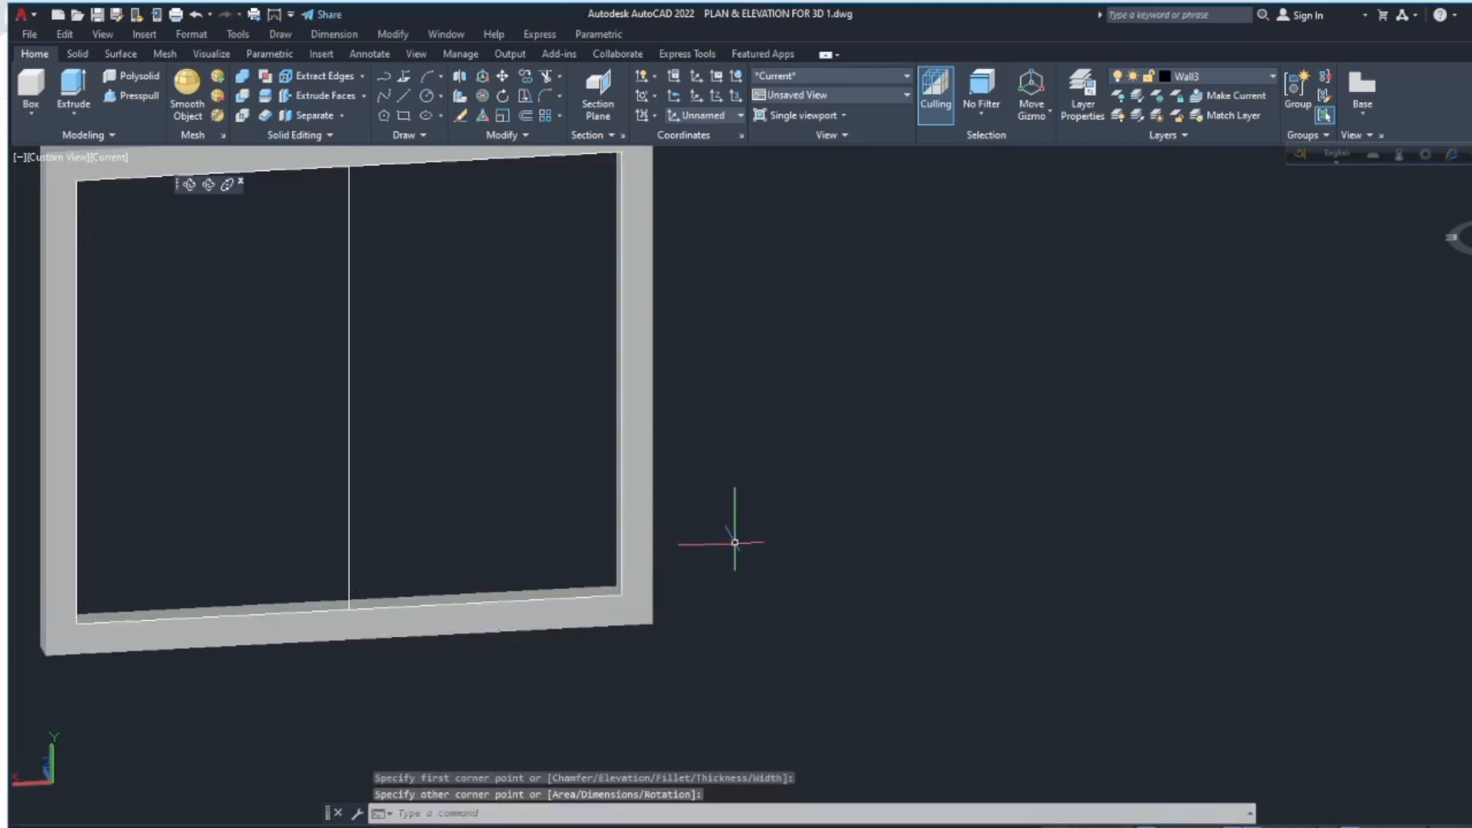
scroll(673, 537, "up", 3)
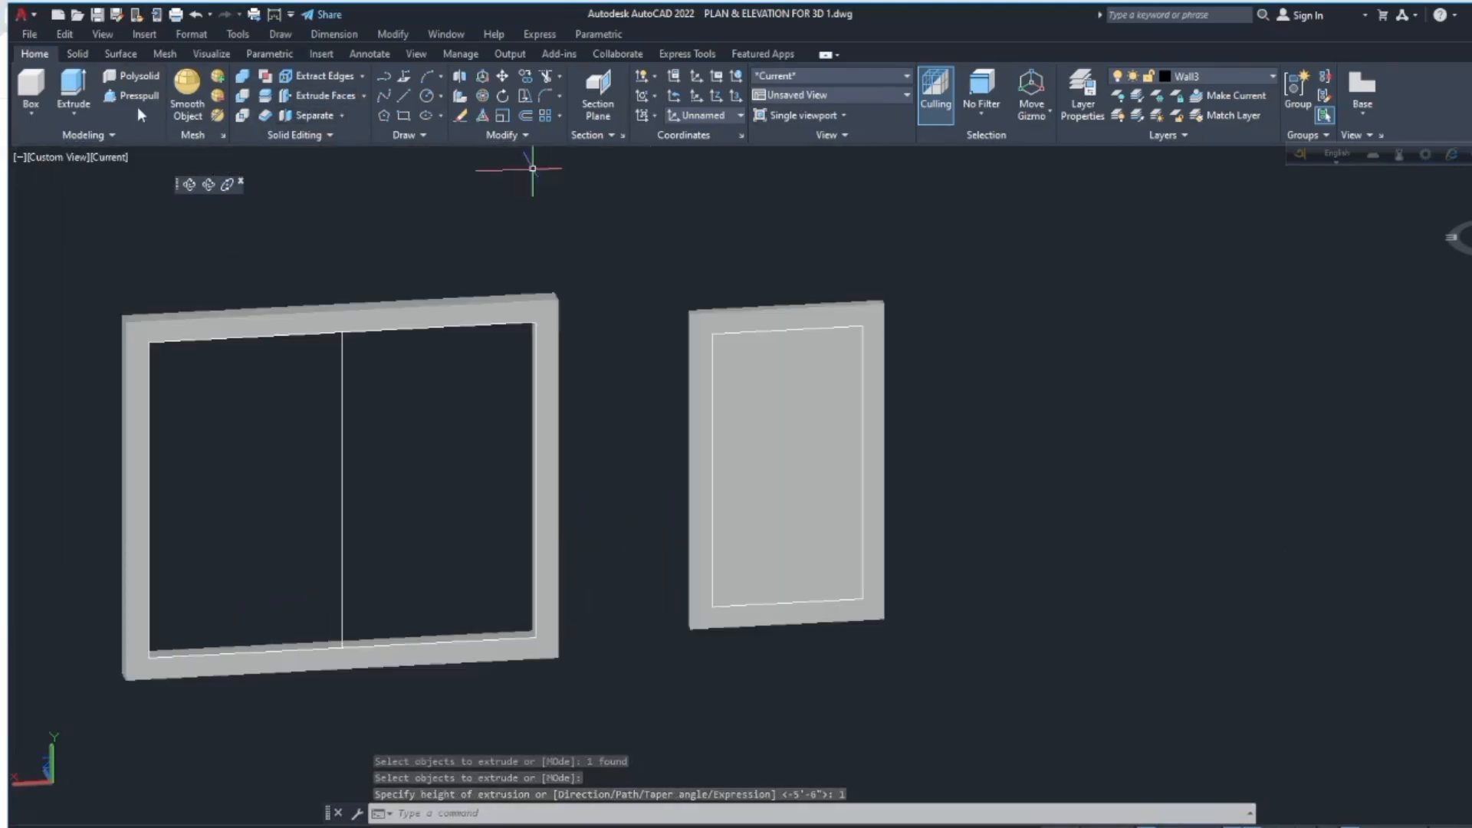
- Presspull the inner rectangle's area through the separate narrow panel to make it an open sash frame
left_click(135, 95)
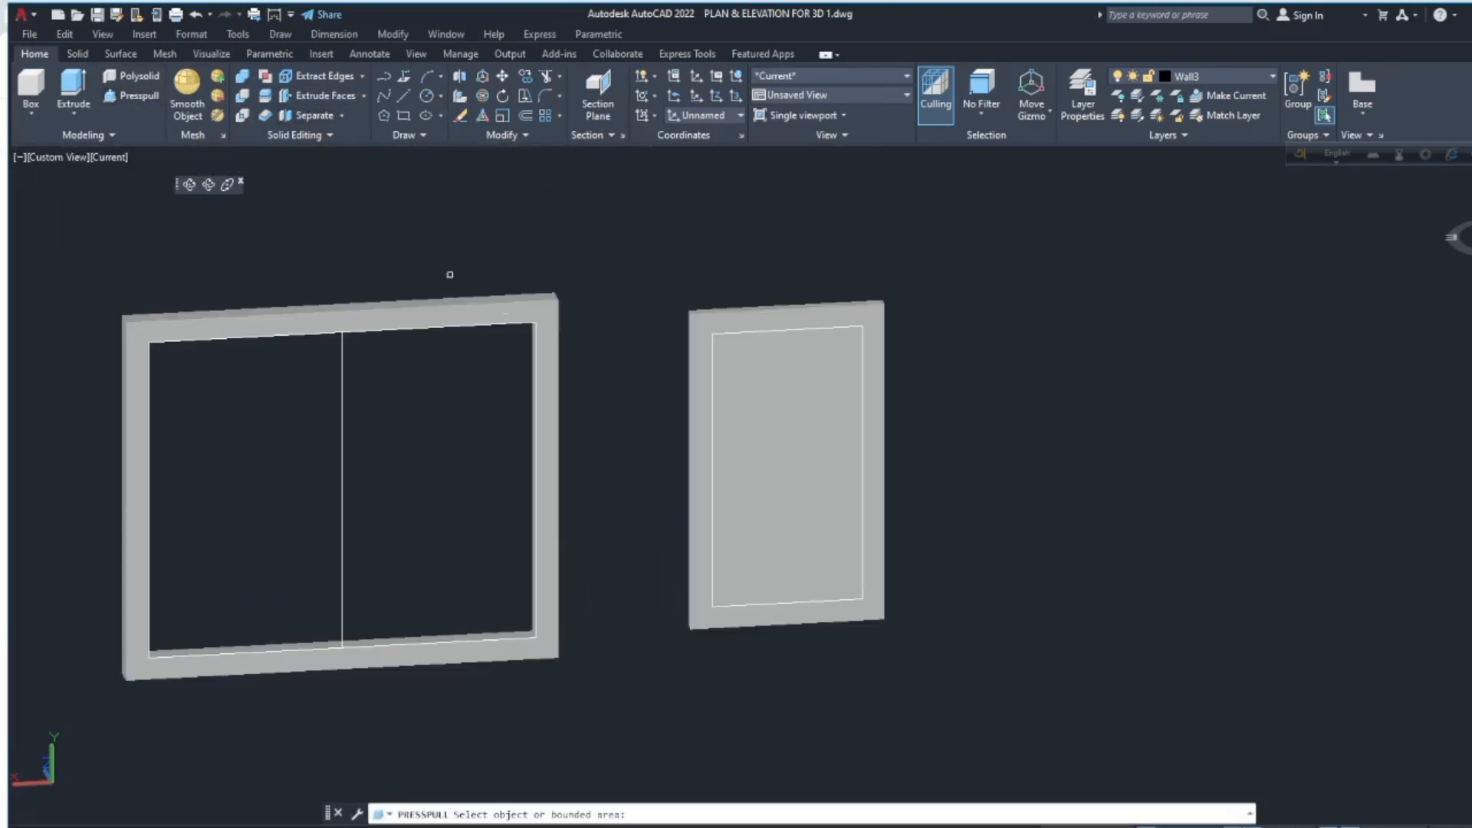
left_click(755, 437)
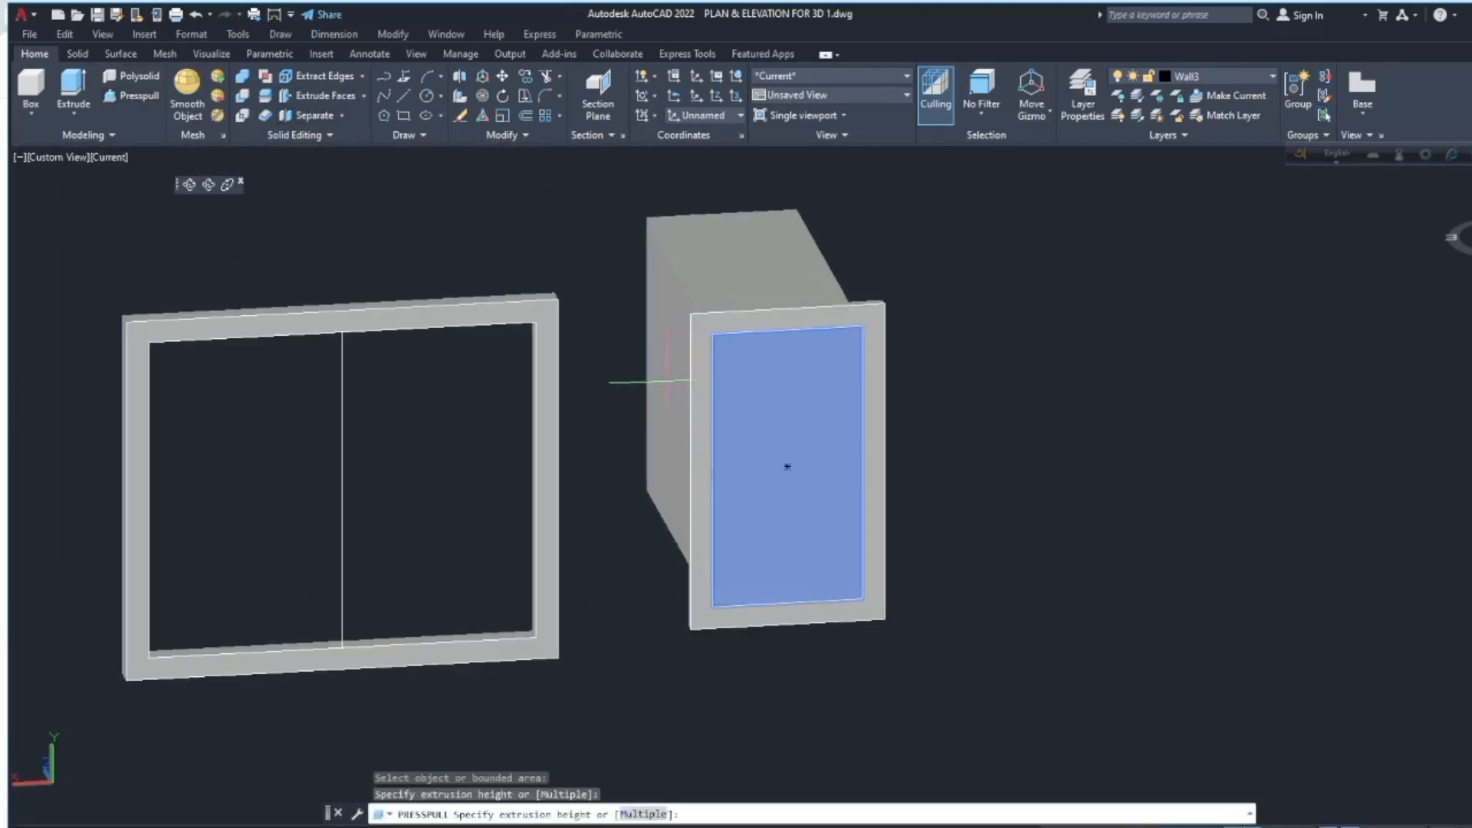
left_click(806, 420)
key("Return")
scroll(675, 322, "up", 5)
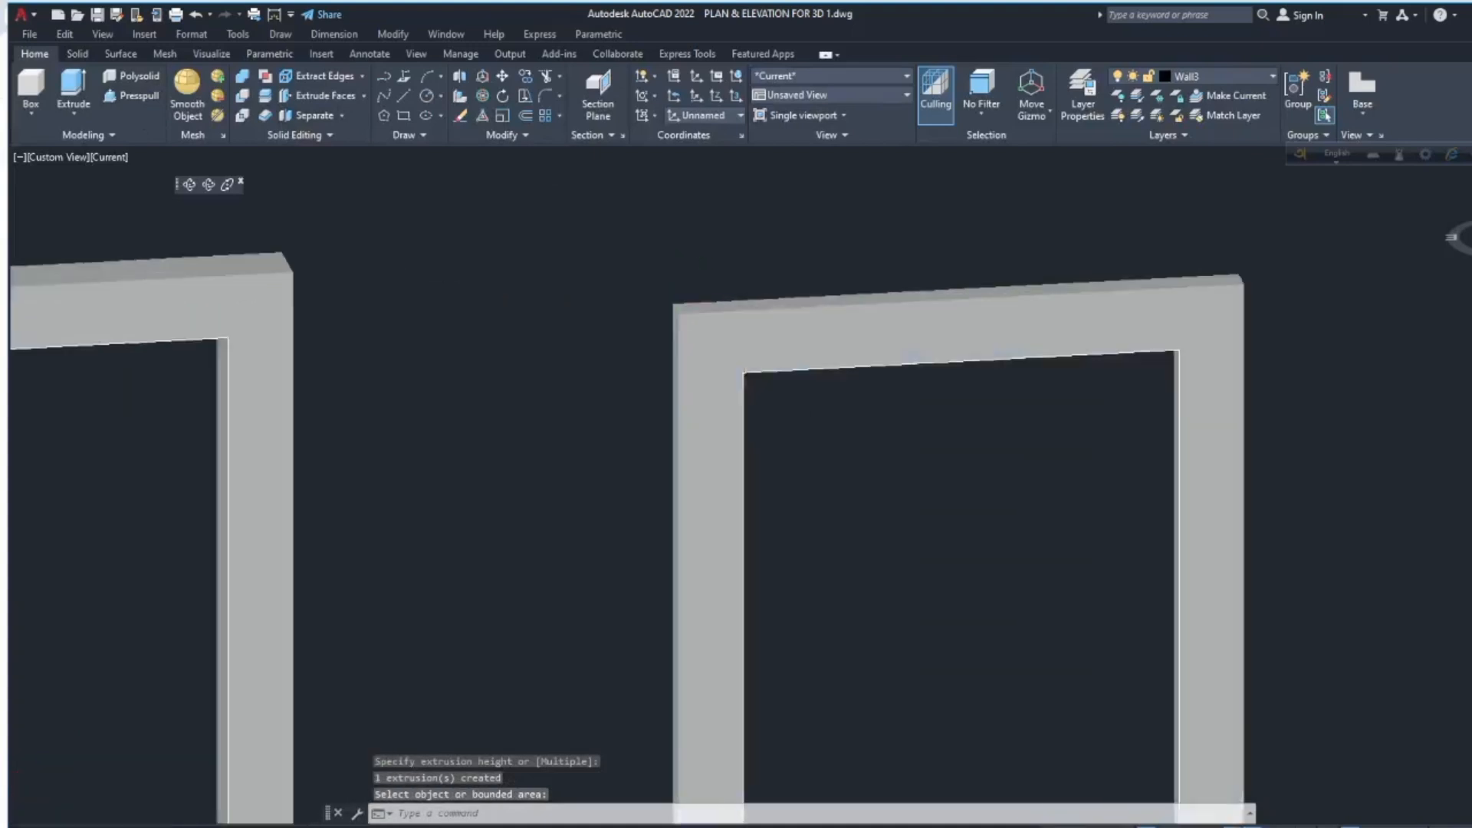
scroll(690, 353, "down", 1)
scroll(695, 362, "down", 4)
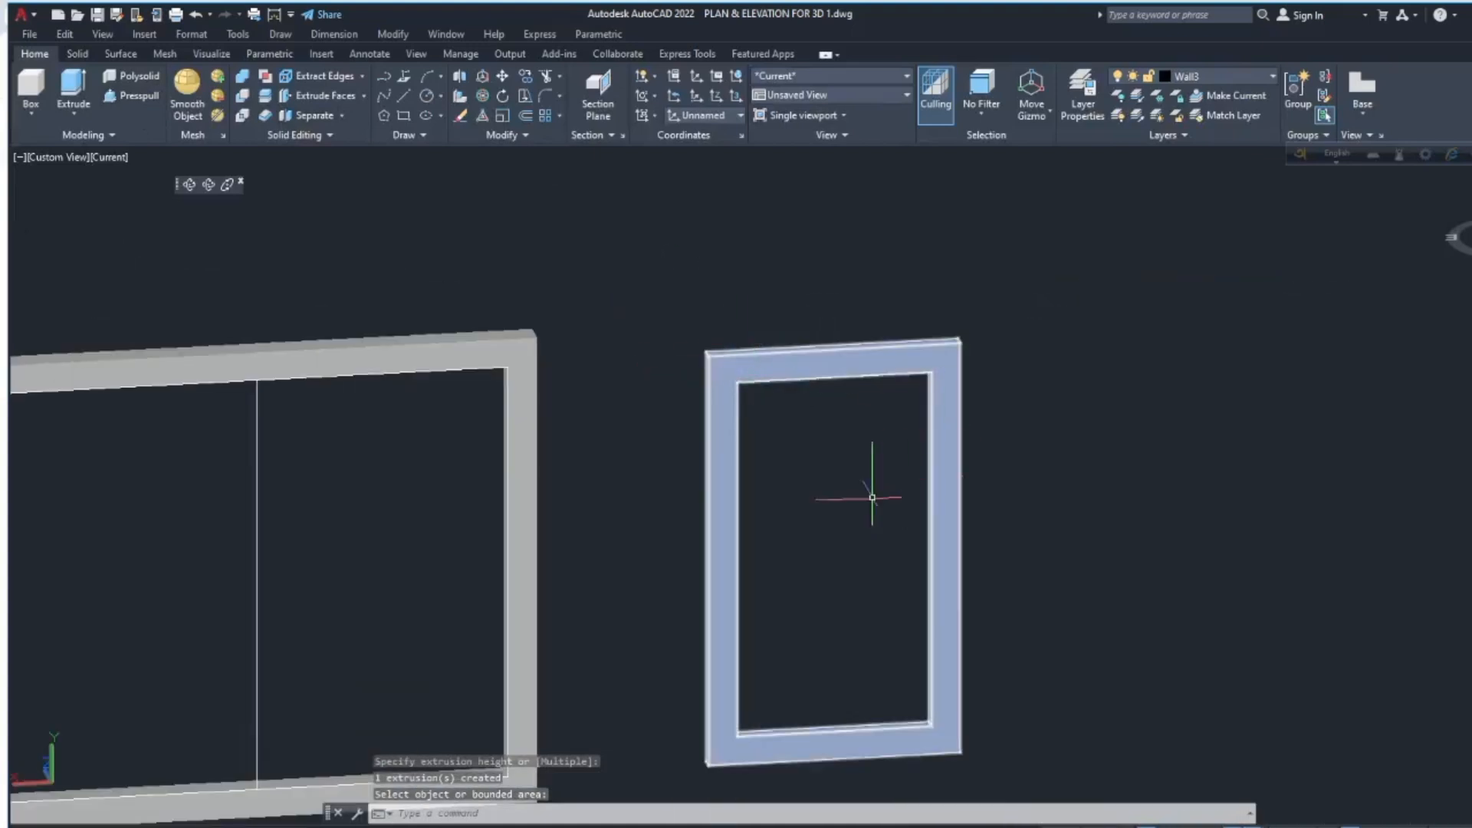
- Convert the rectangle inside the narrow sash frame into a region to form the glass pane
scroll(874, 368, "down", 3)
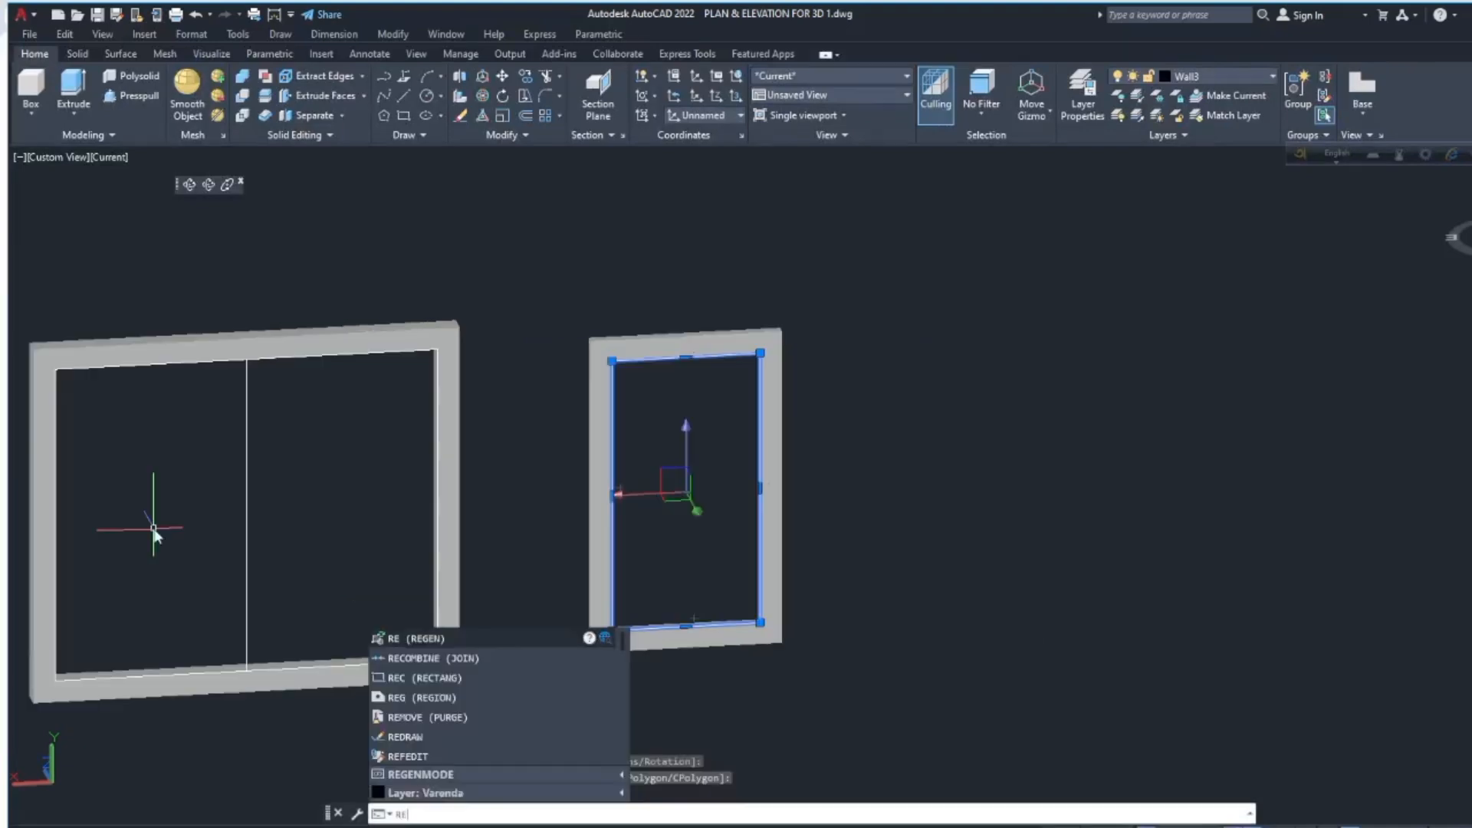
type("G")
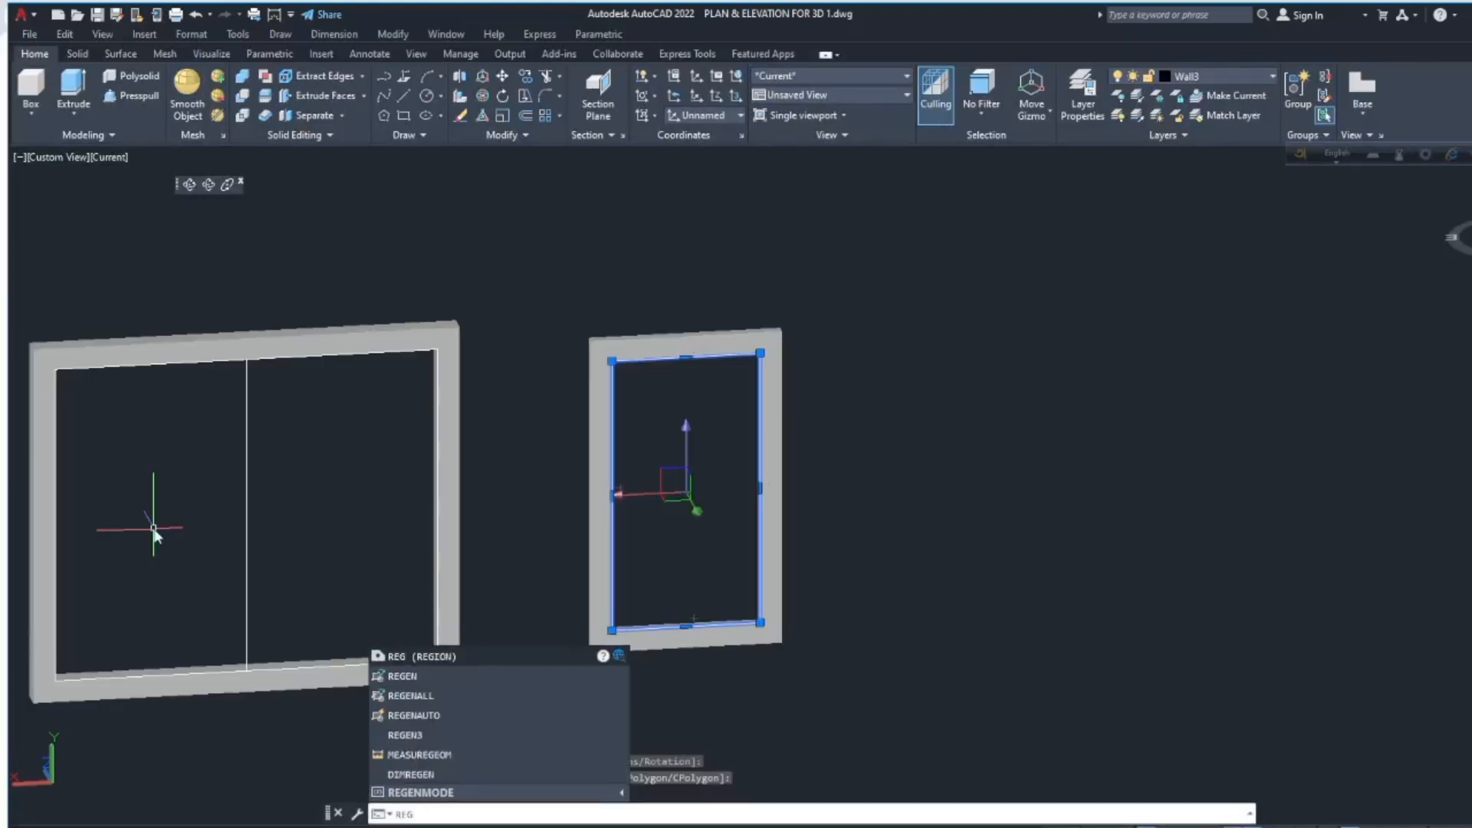
key("Return")
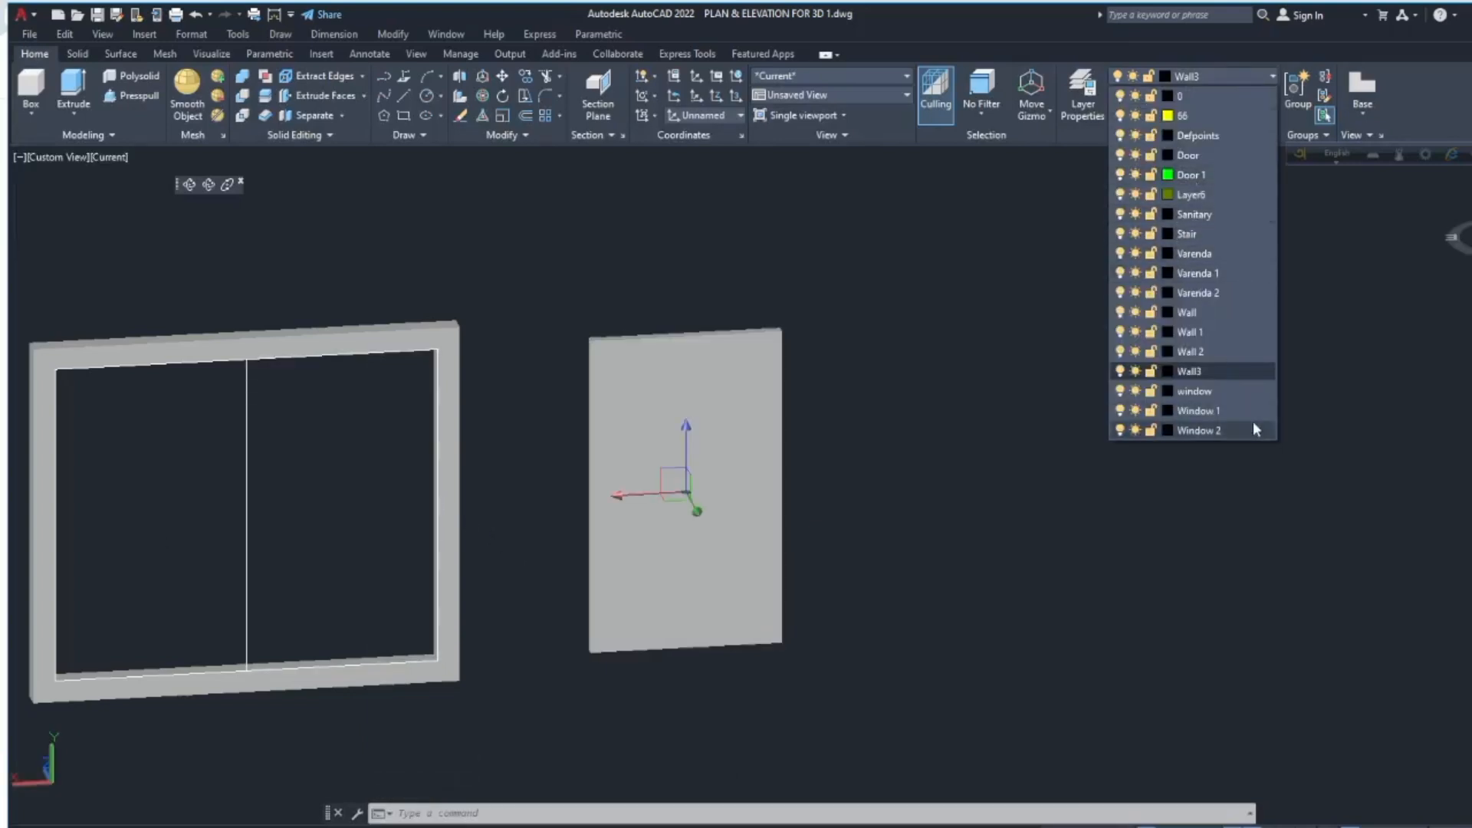
- Assign the glass pane region in the sash to layer 66
left_click(1184, 117)
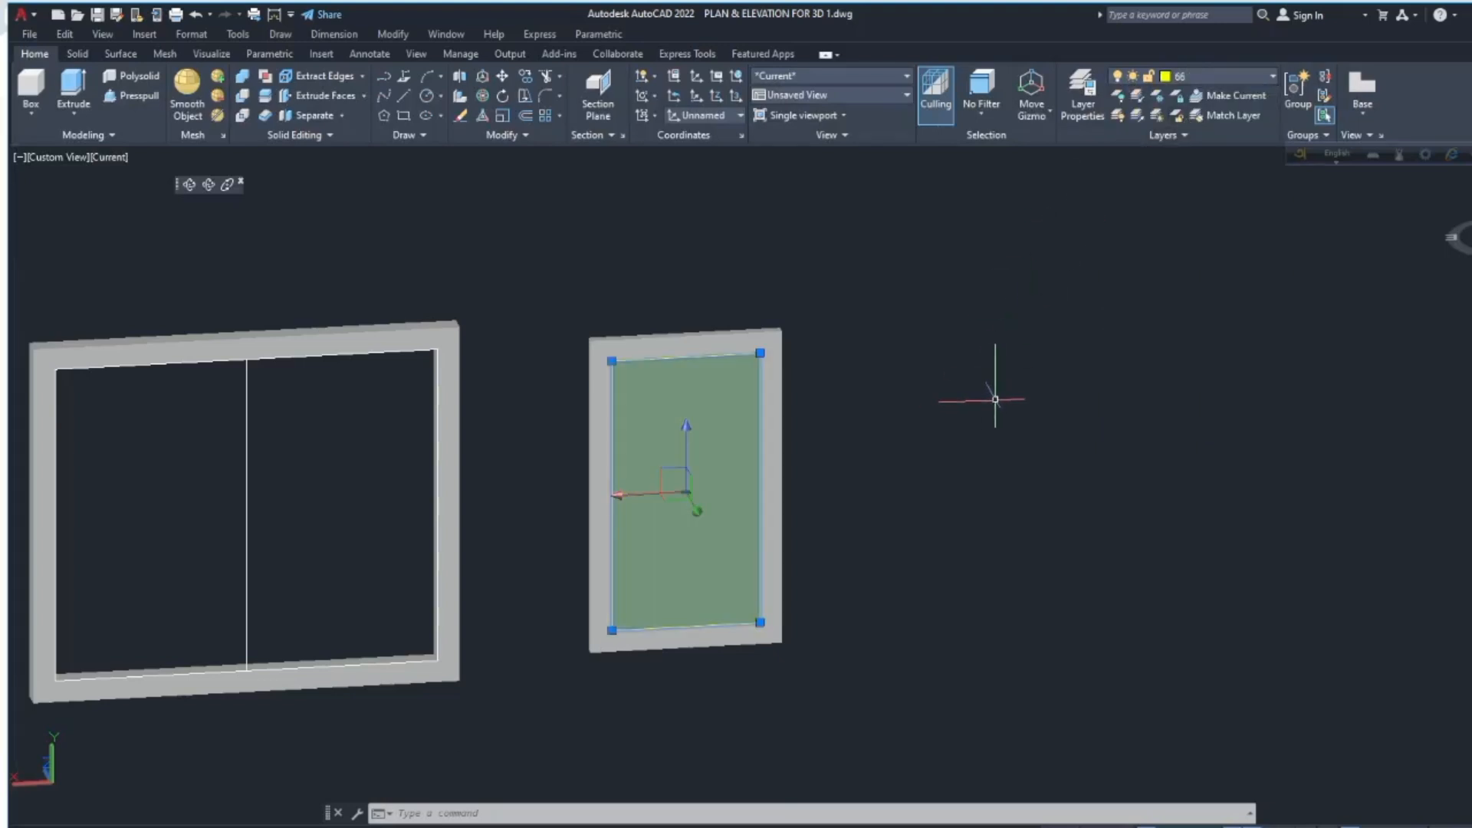
key("Escape")
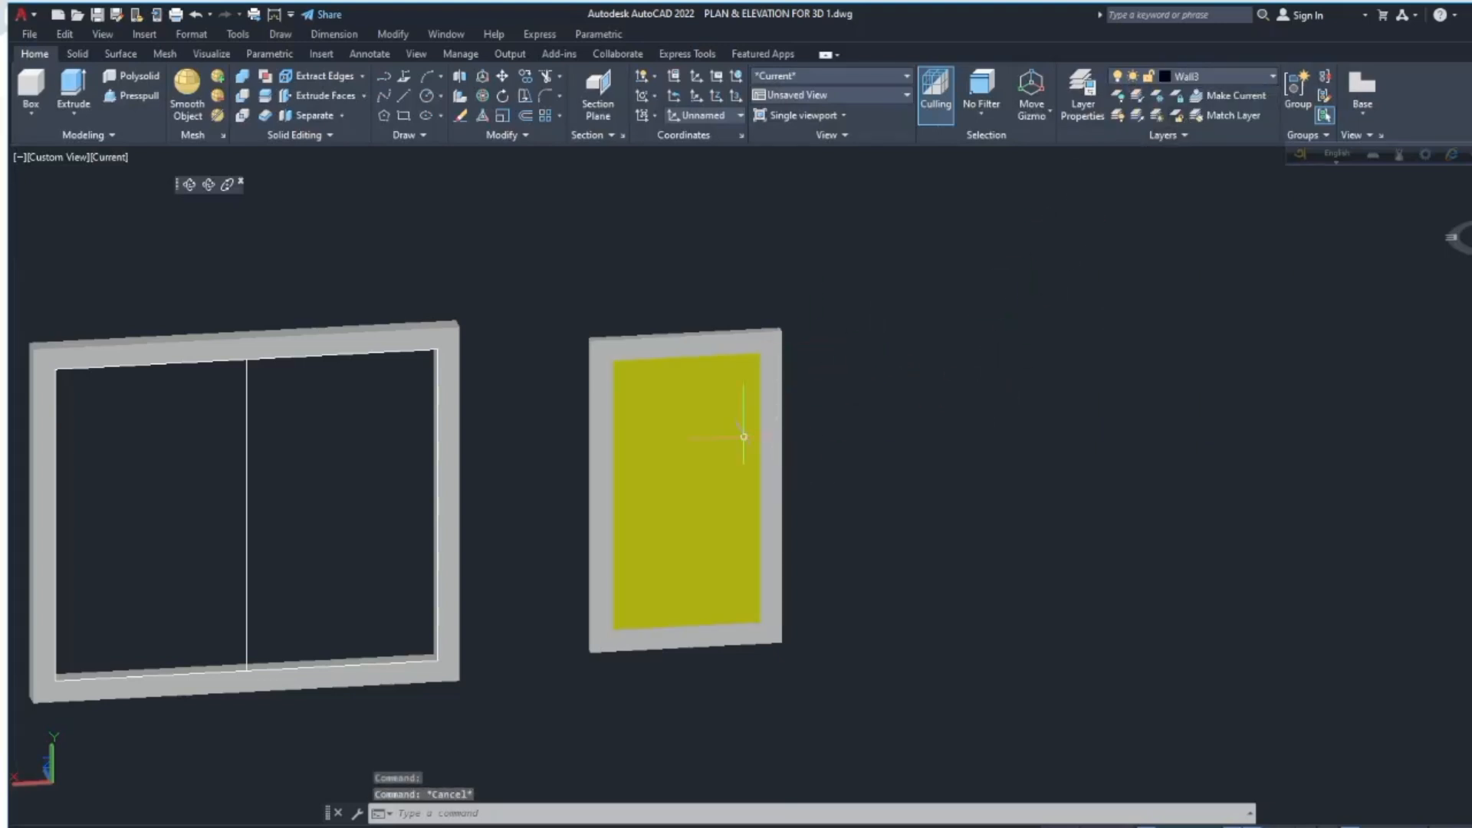
scroll(666, 561, "up", 2)
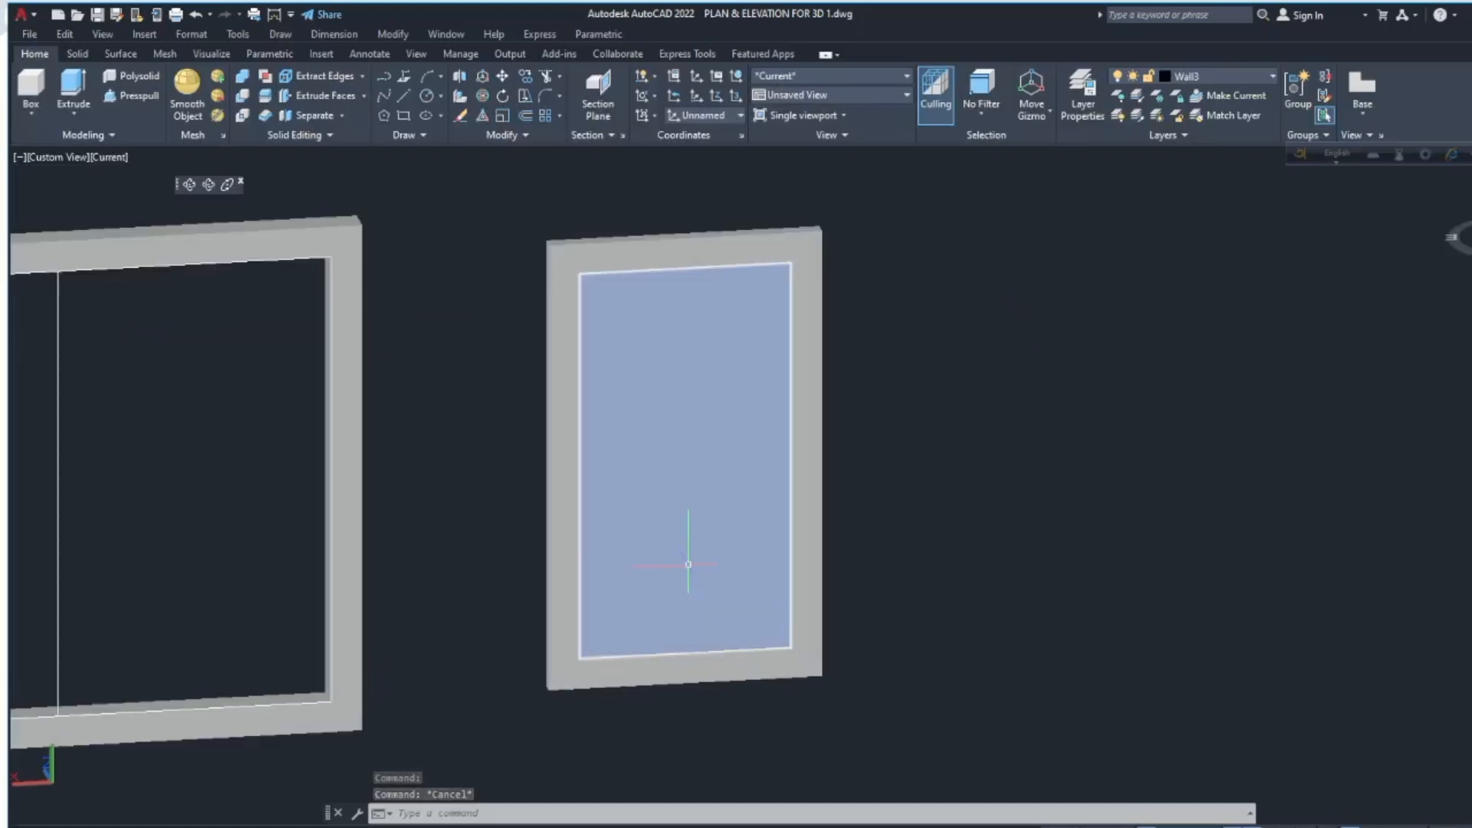
left_click(701, 514)
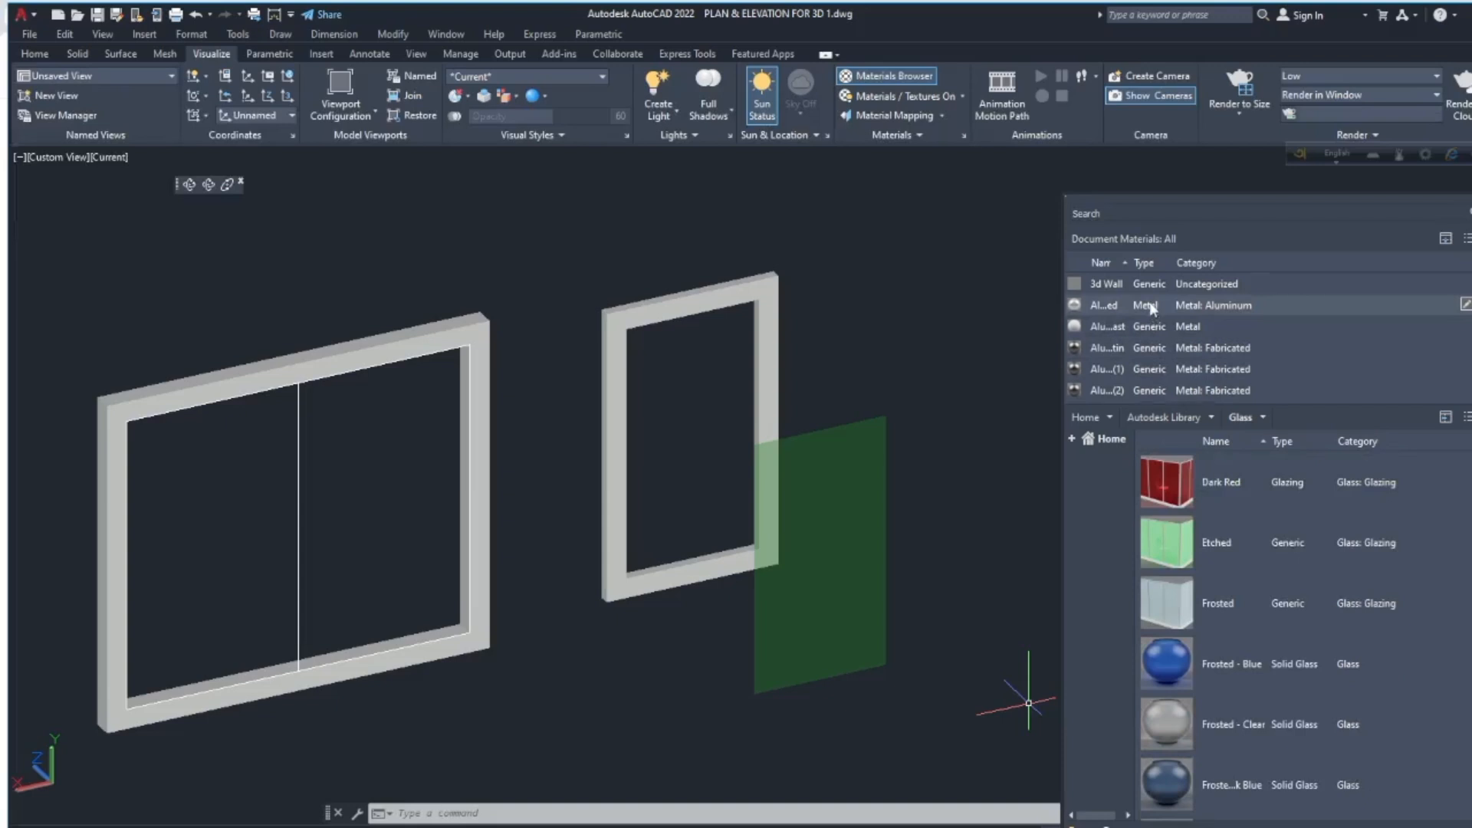
- Look through the document materials list for materials suited to the window's frames and glass
scroll(1151, 311, "down", 8)
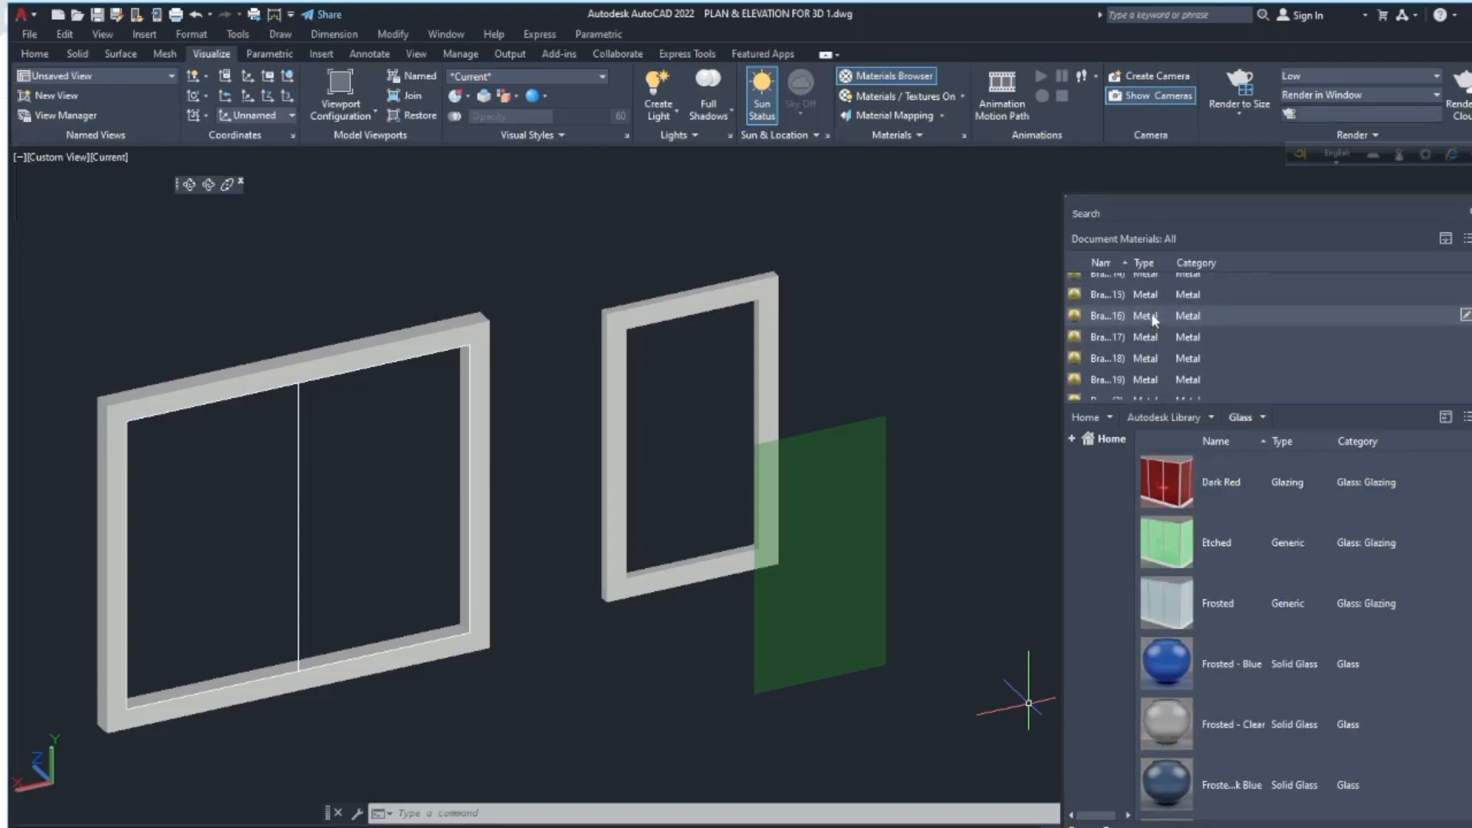
scroll(1151, 313, "down", 10)
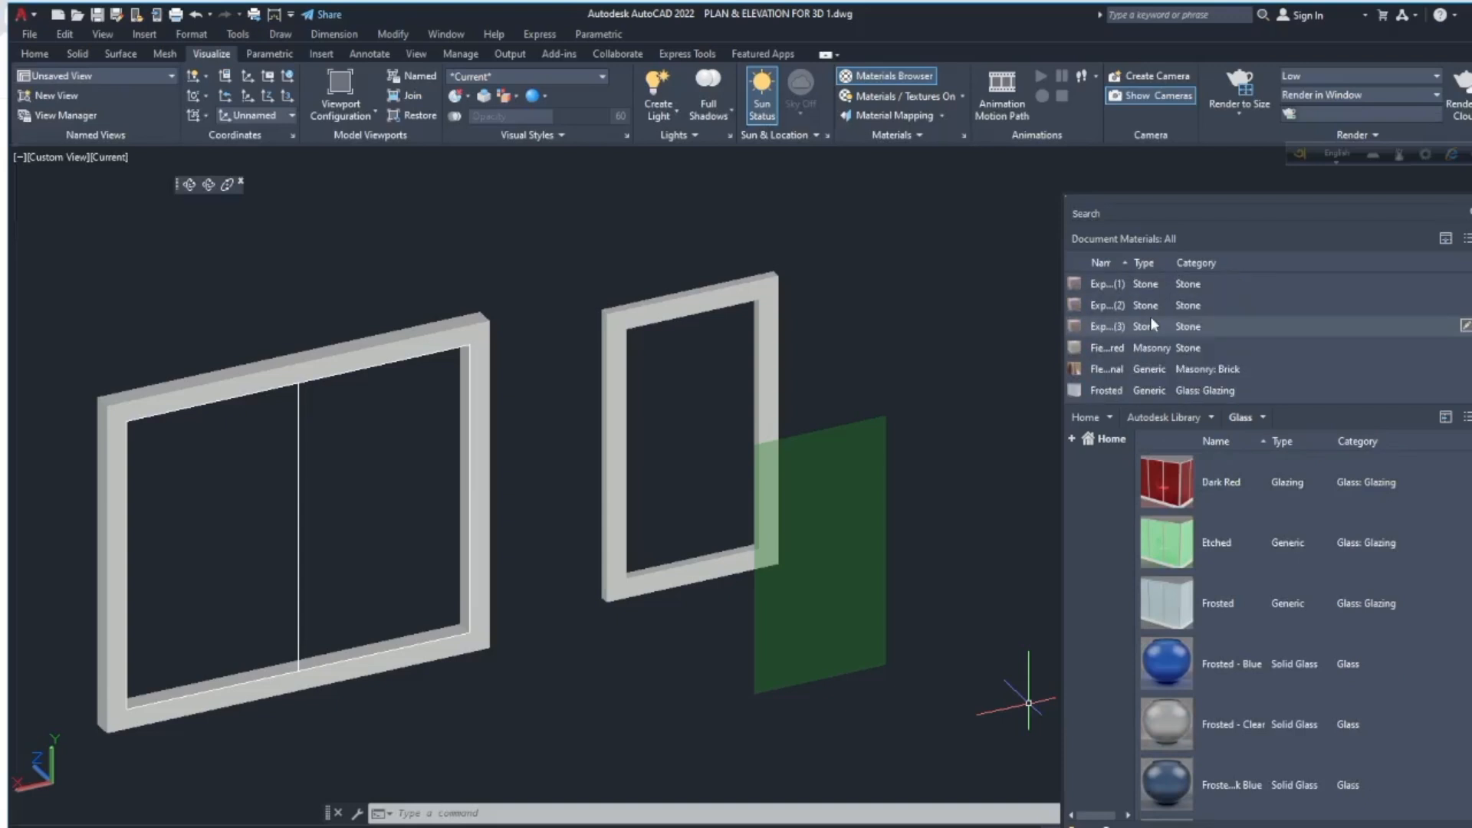
scroll(1150, 325, "down", 5)
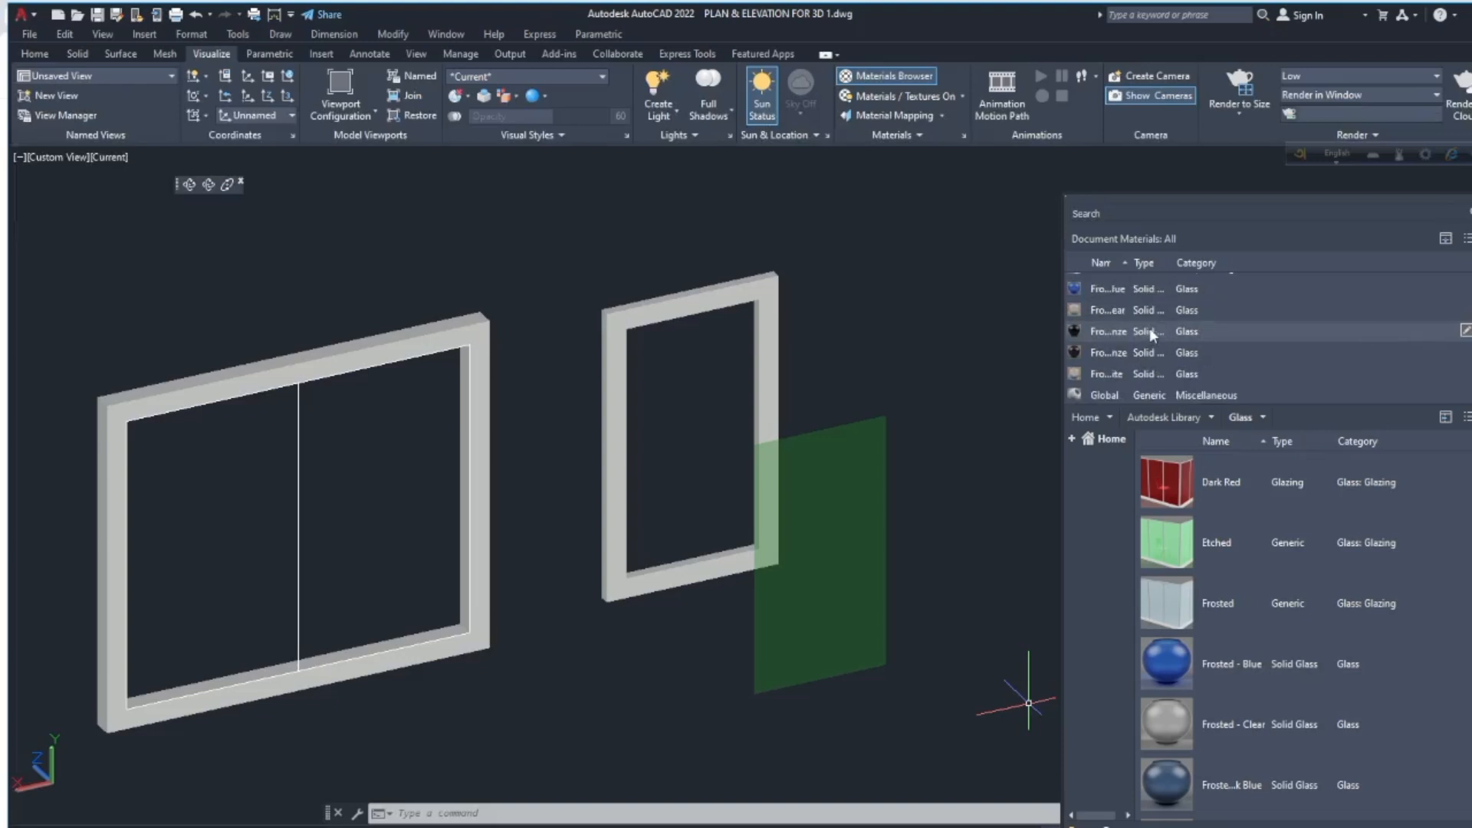
scroll(1150, 334, "down", 10)
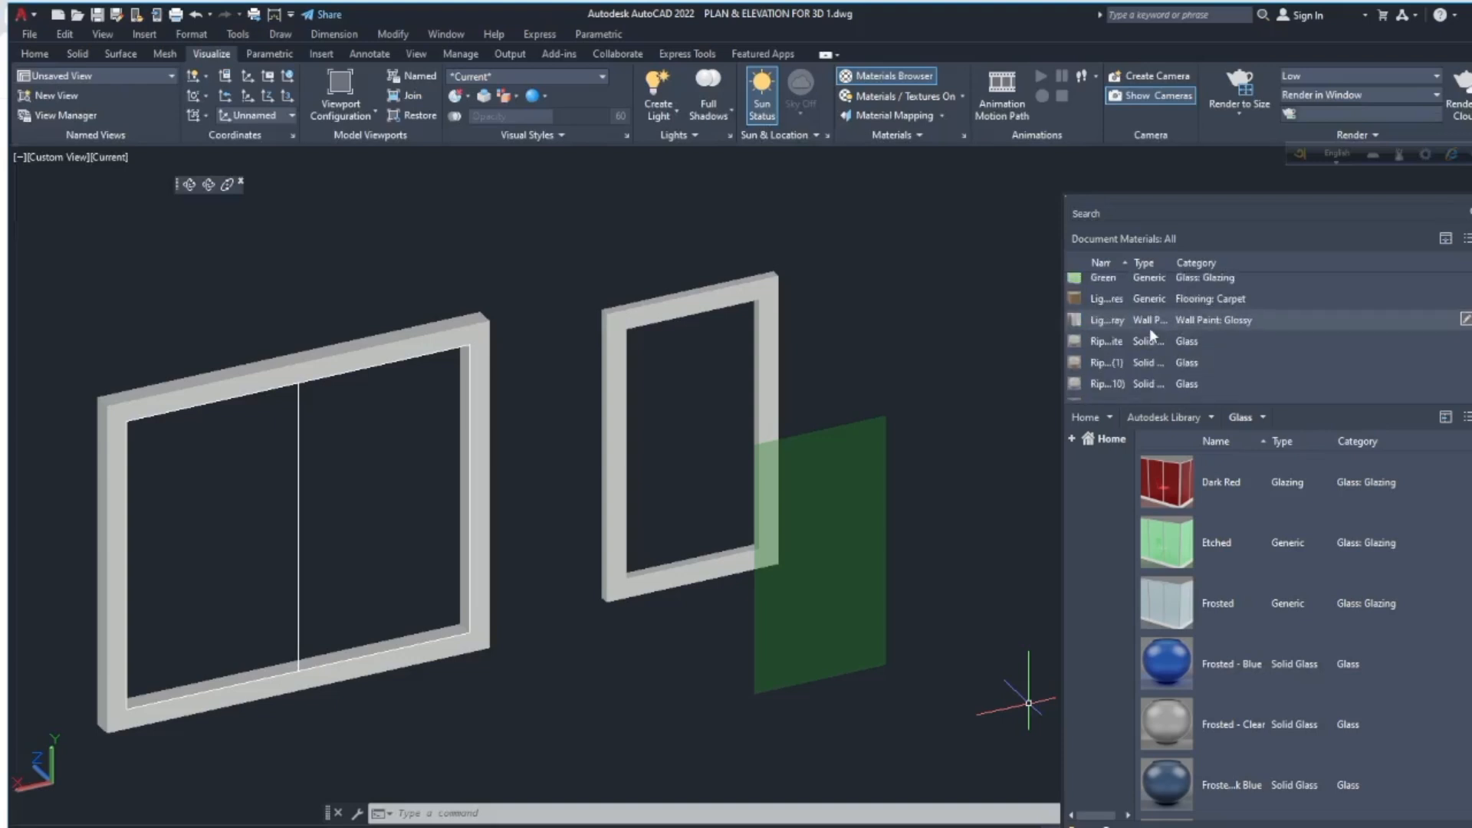
scroll(1150, 334, "down", 3)
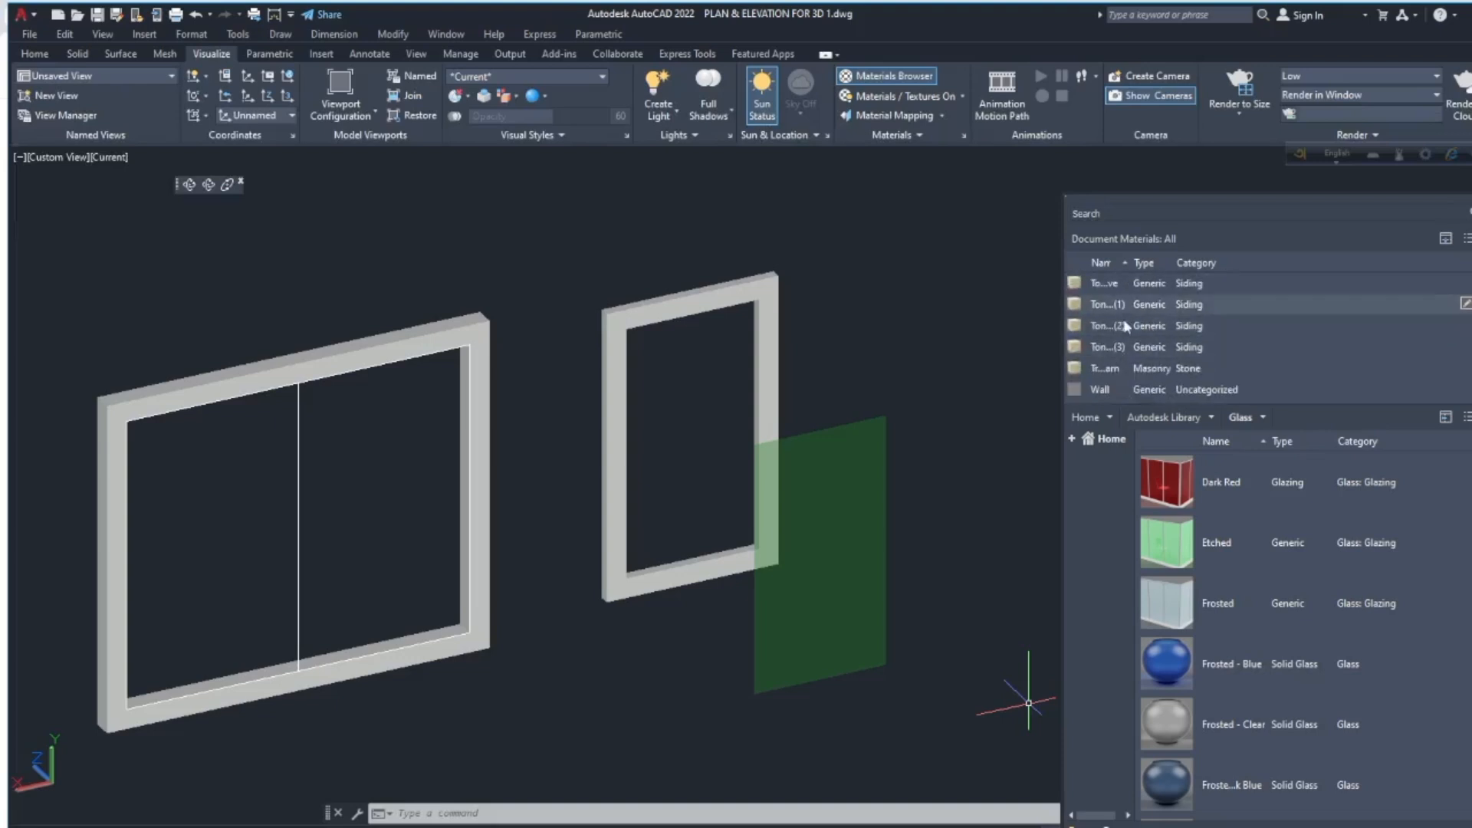
scroll(1111, 344, "up", 3)
scroll(1111, 343, "up", 8)
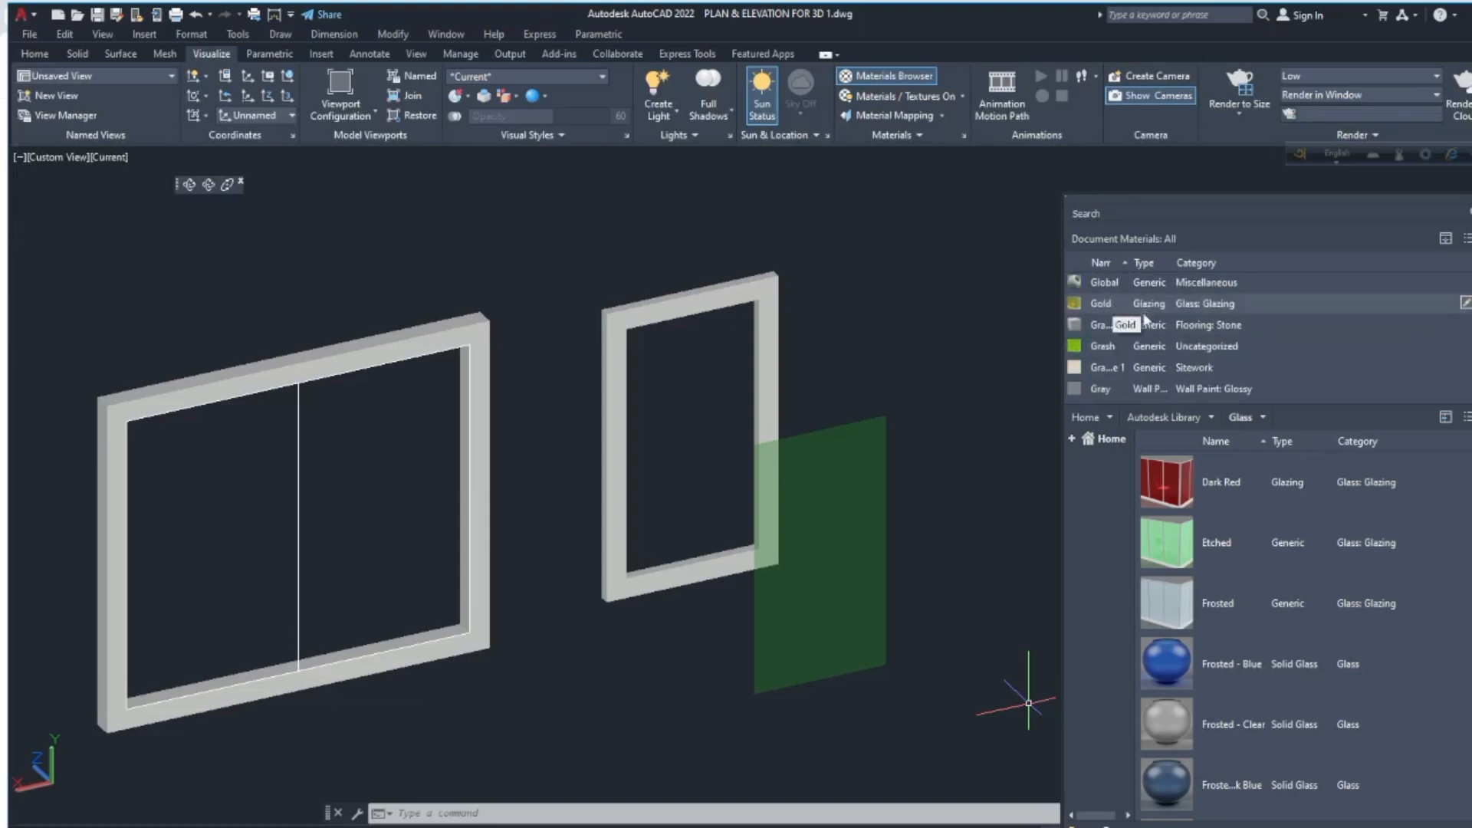
scroll(1102, 347, "up", 3)
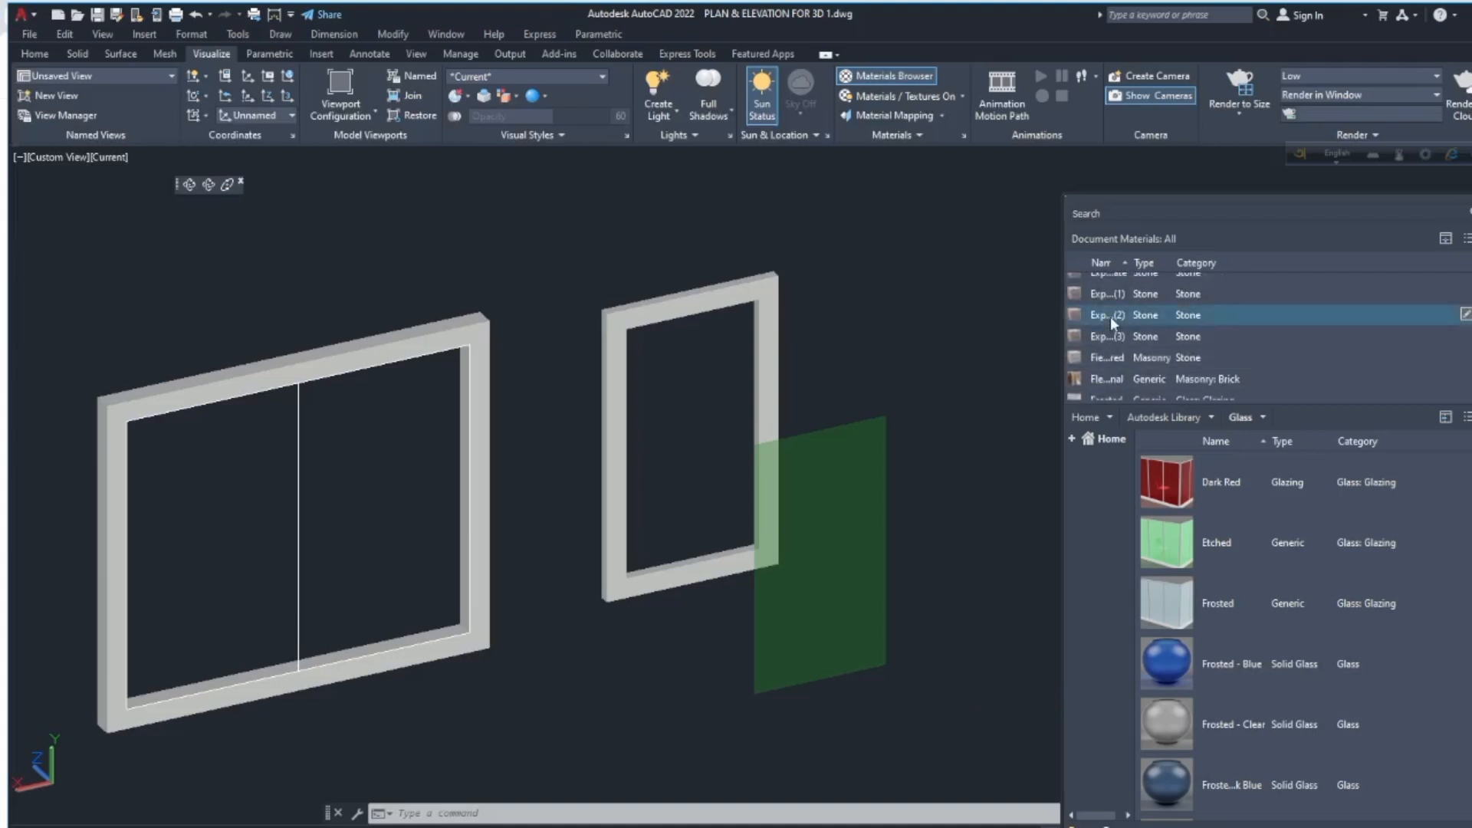
double_click(1111, 316)
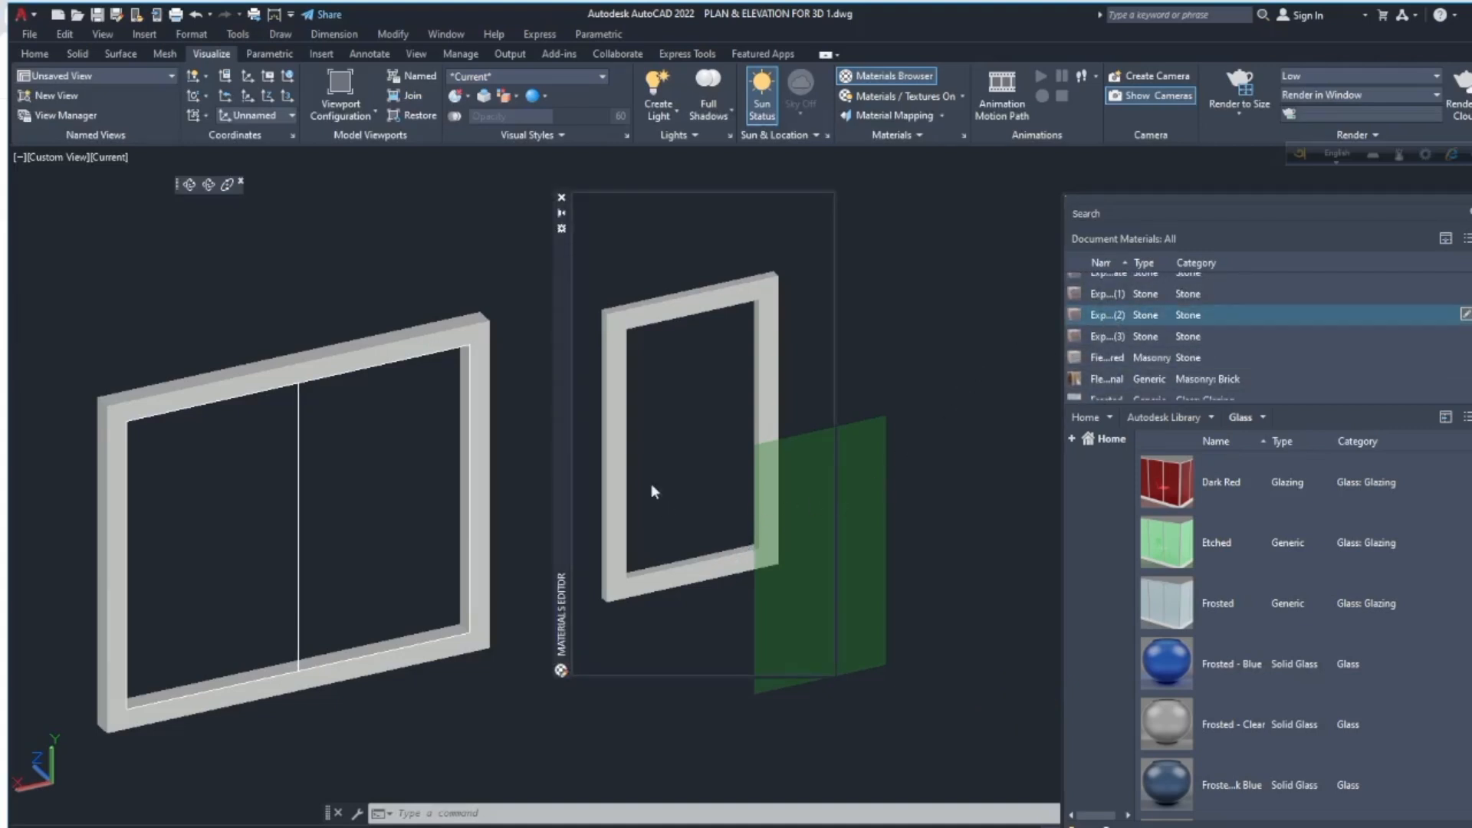
left_click(562, 199)
- Move the glass pane by its lower corner onto the matching corner of the separate sash frame's opening
left_click(824, 503)
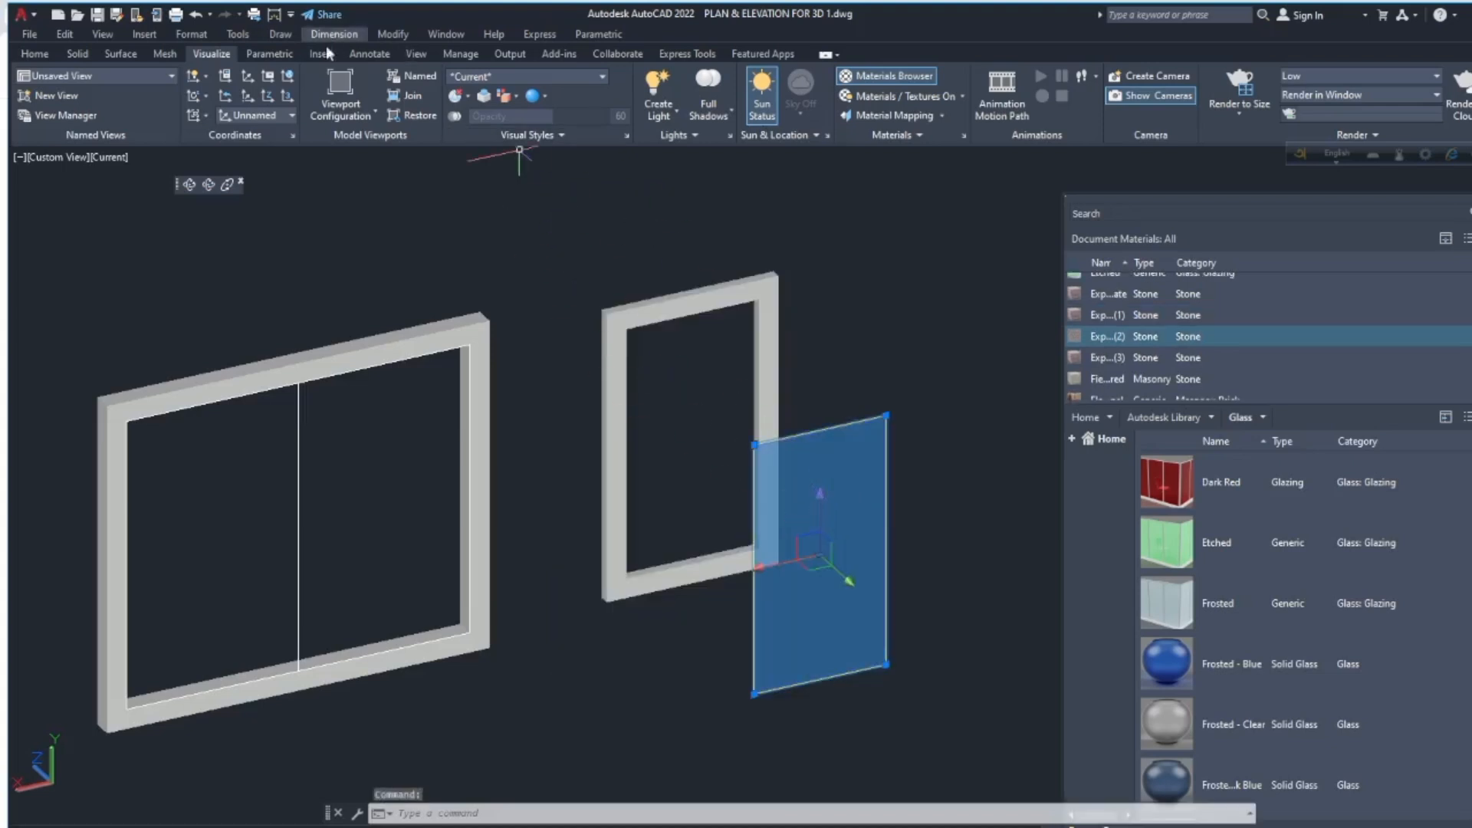
left_click(30, 34)
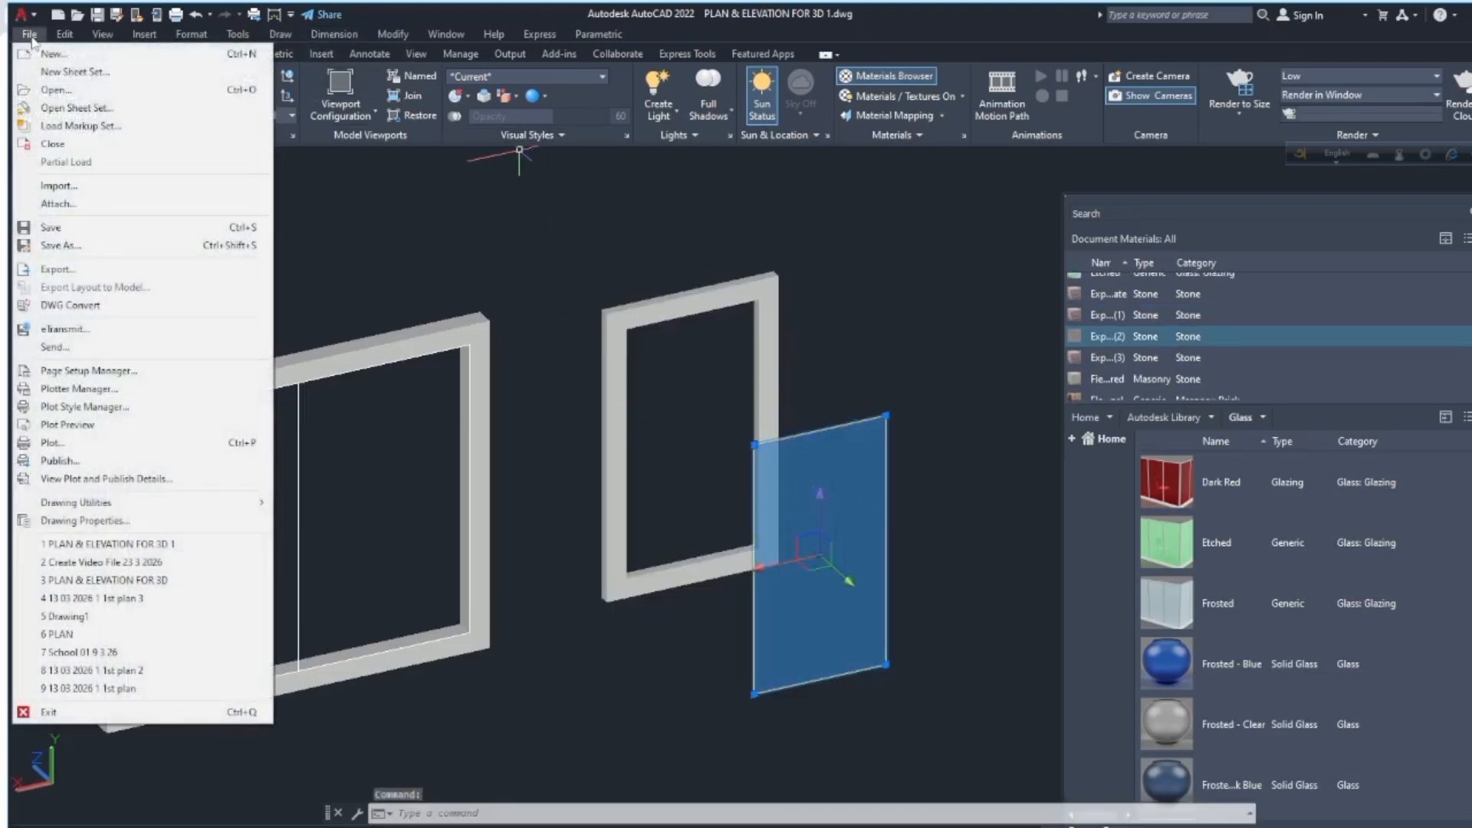
left_click(30, 35)
left_click(36, 53)
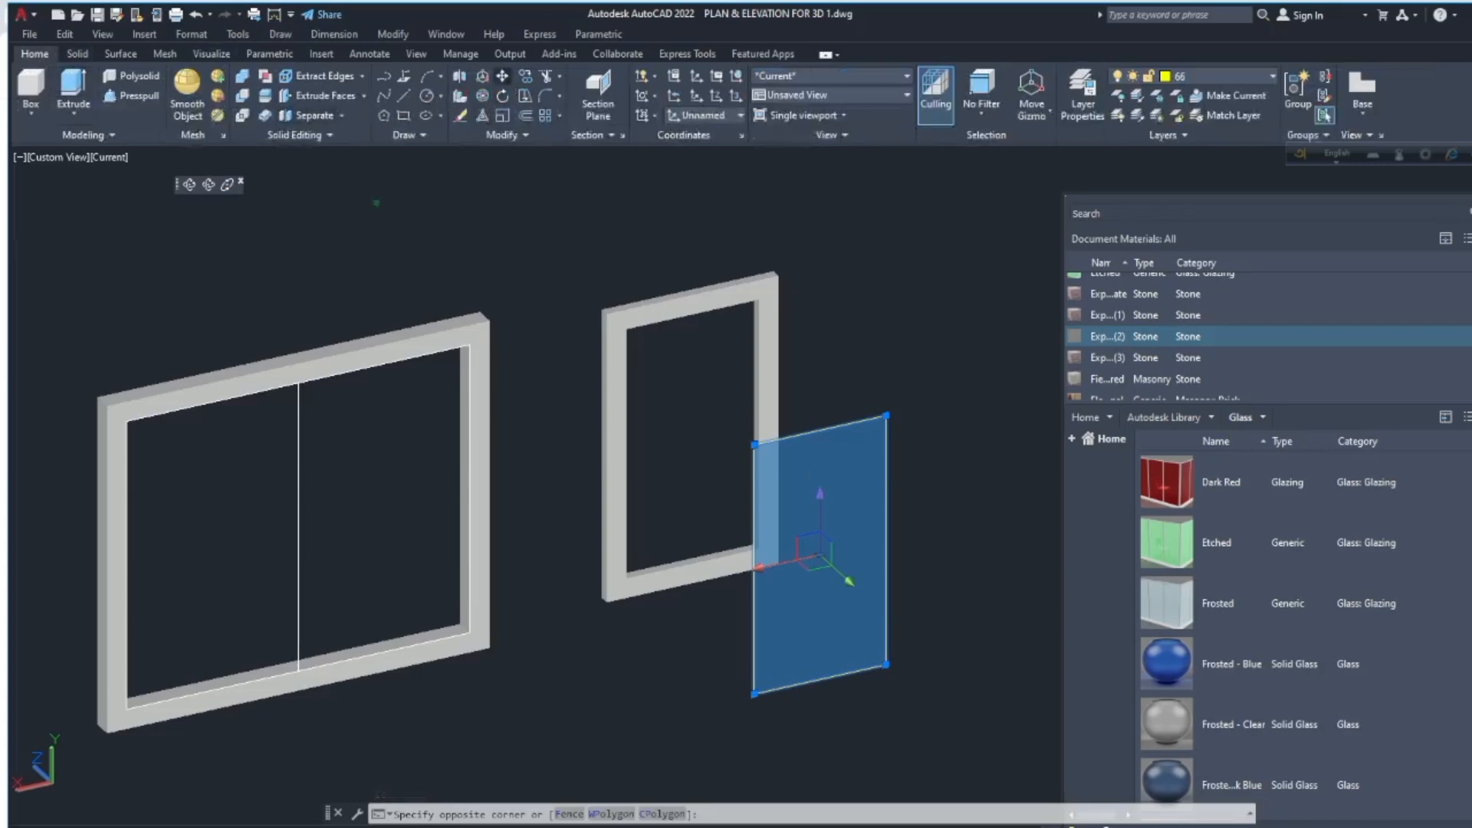
left_click(502, 76)
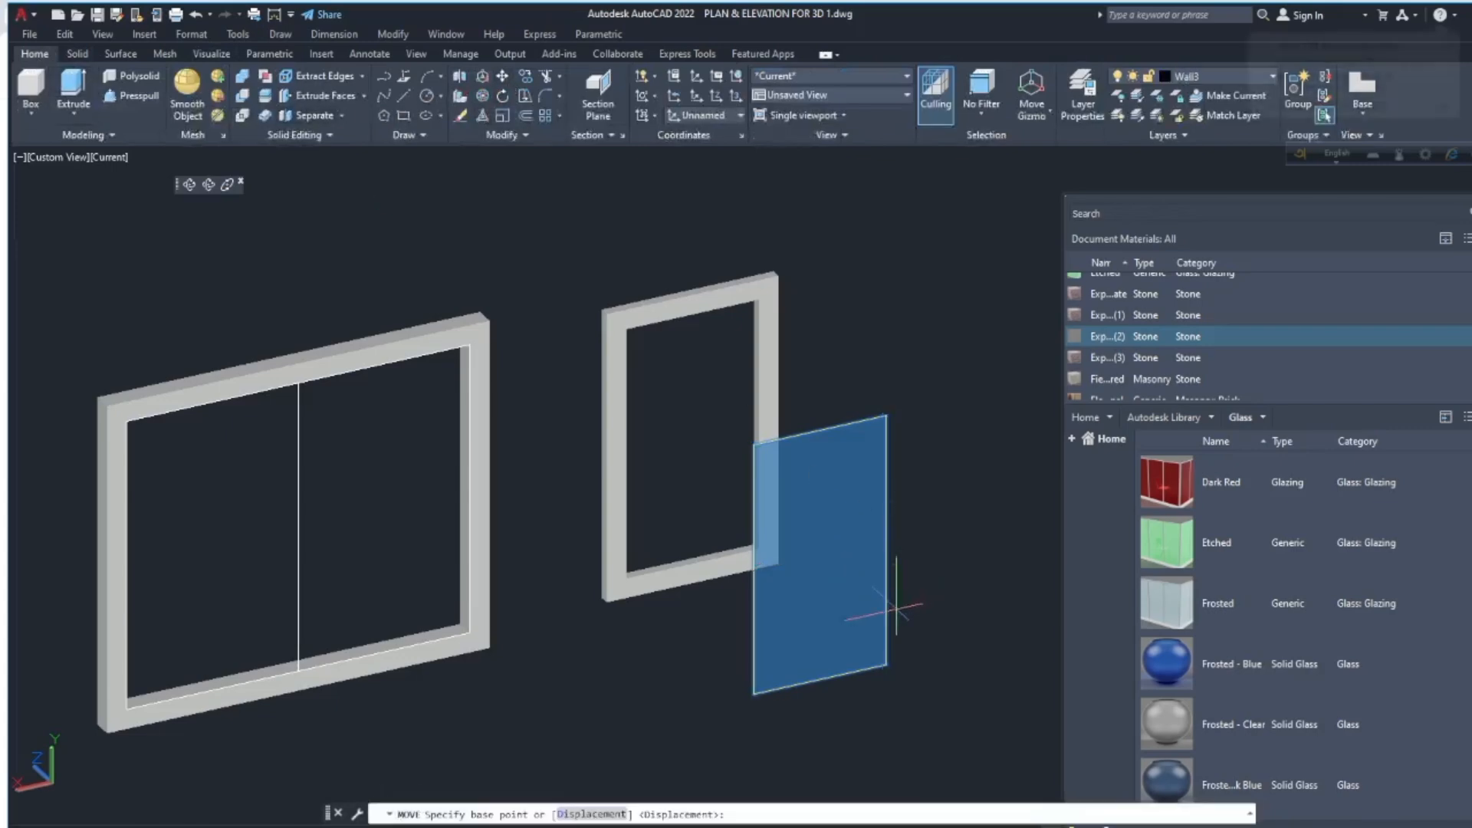
left_click(891, 664)
scroll(739, 493, "up", 8)
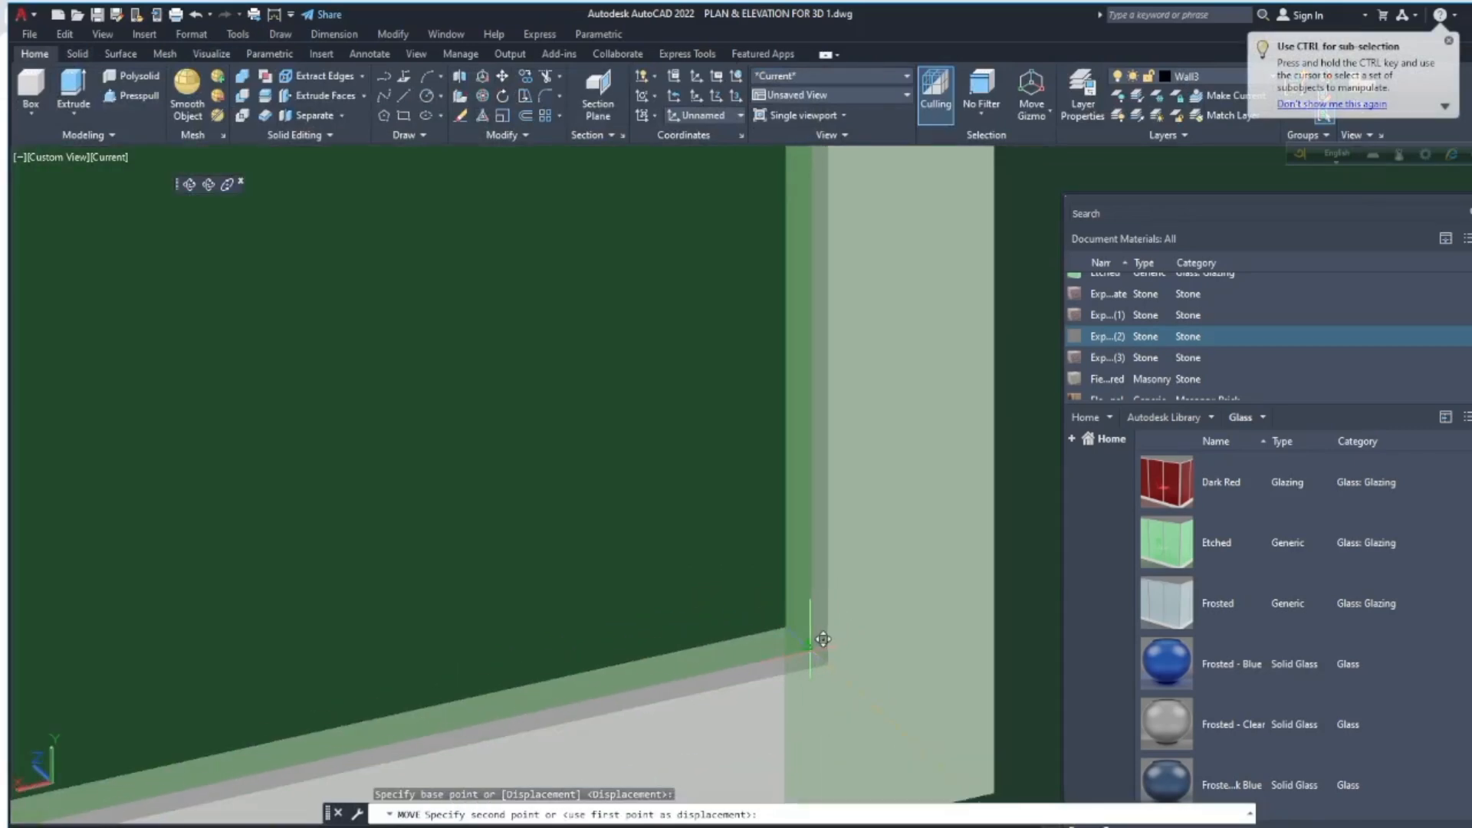
scroll(823, 639, "down", 8)
left_click(848, 624)
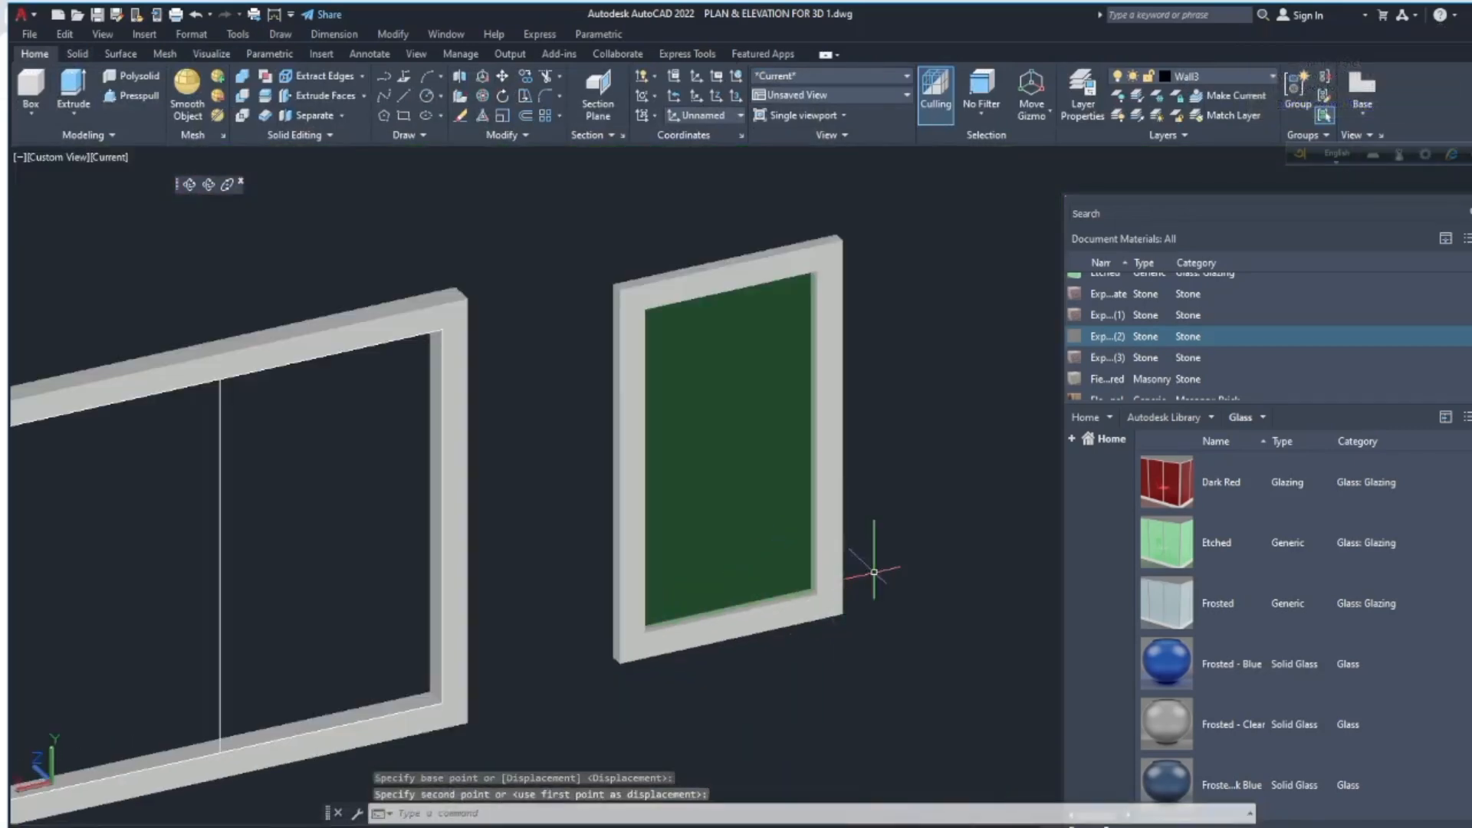
- Copy the sash frame with its glass pane into the right part of the outer frame's opening, and reselect the original sash
left_click(747, 326)
key("Escape")
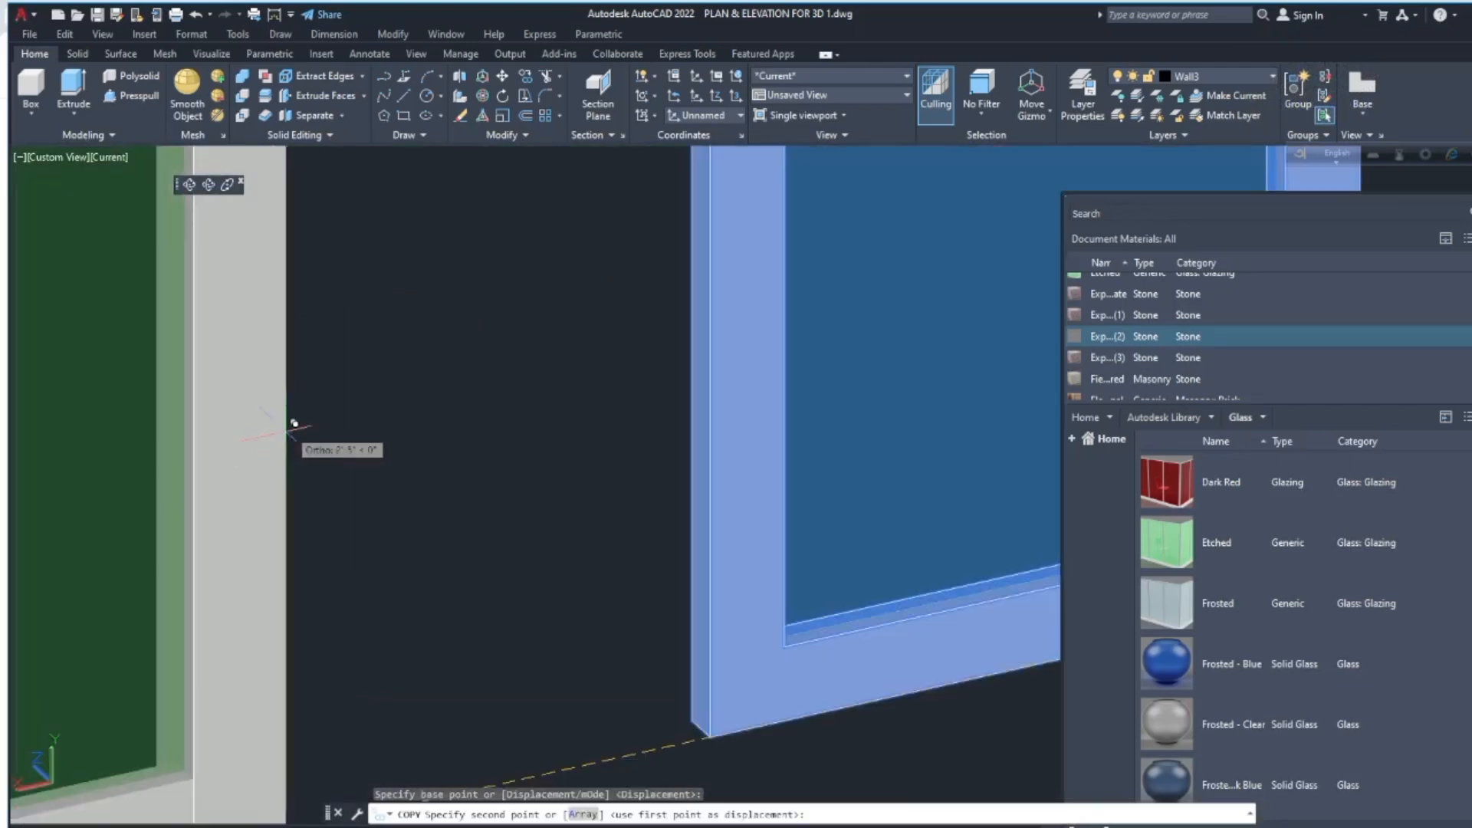
scroll(293, 423, "down", 3)
scroll(230, 559, "up", 5)
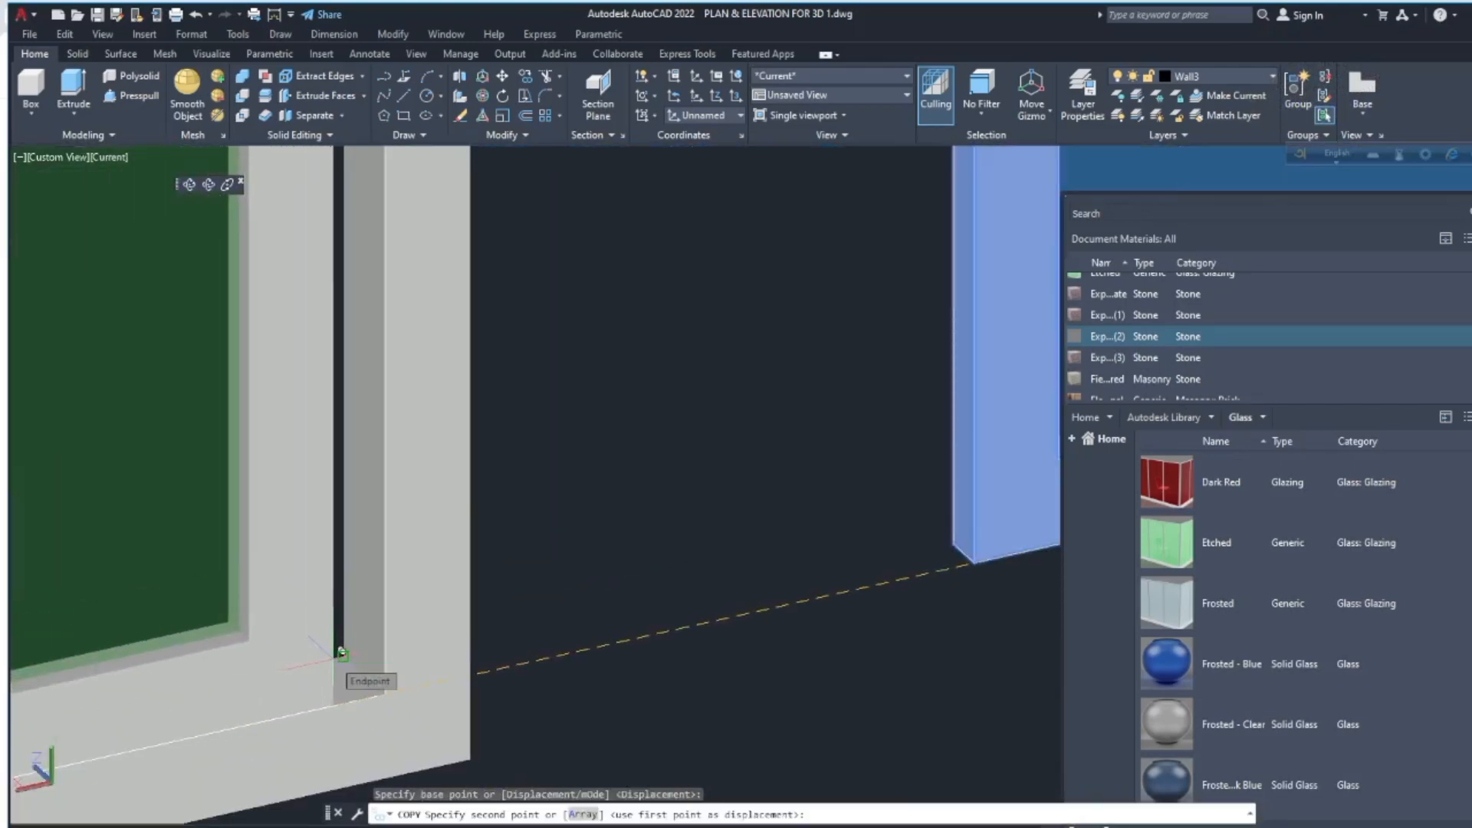
left_click(204, 444)
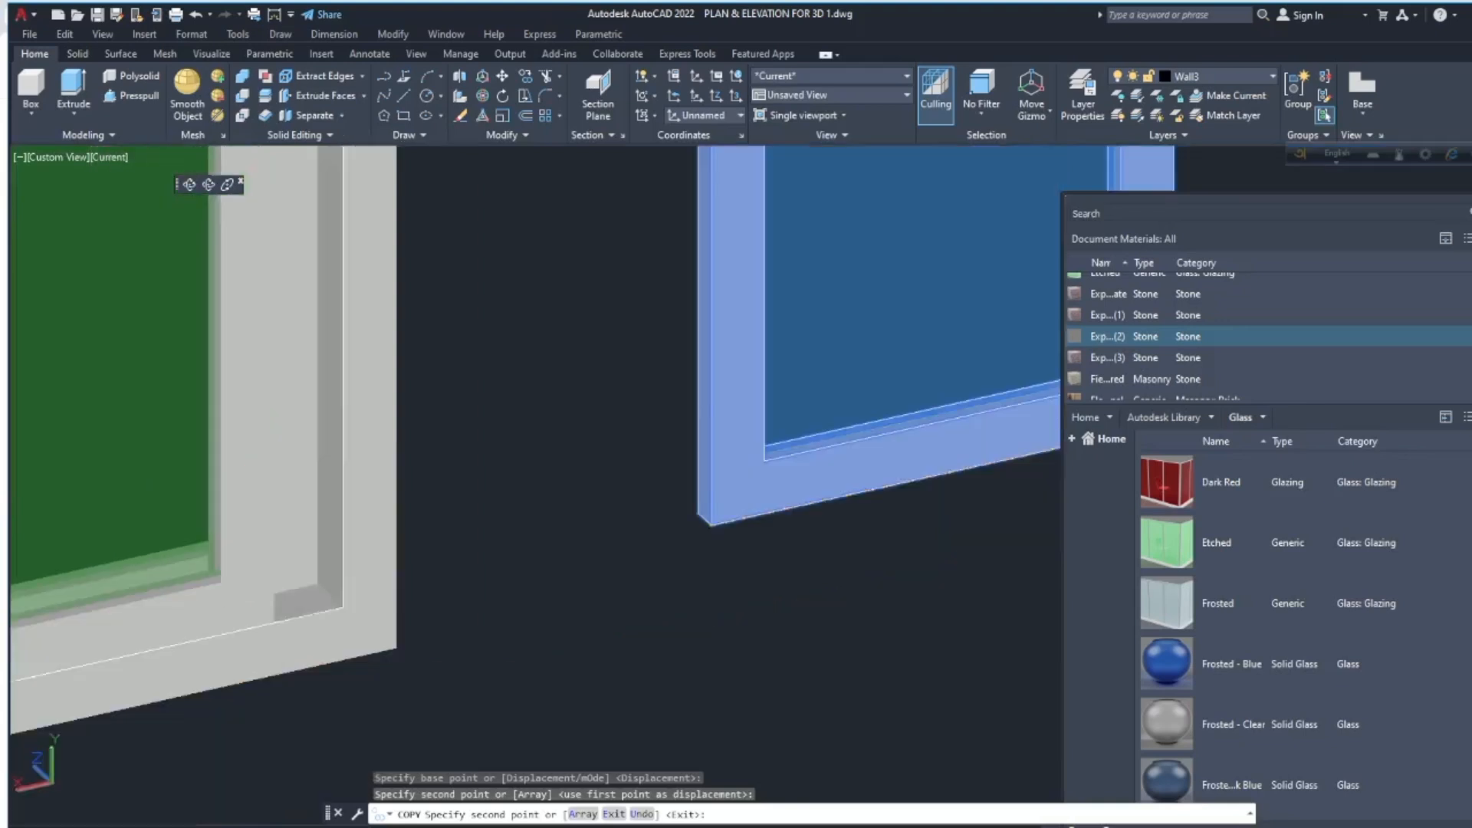
scroll(404, 453, "down", 5)
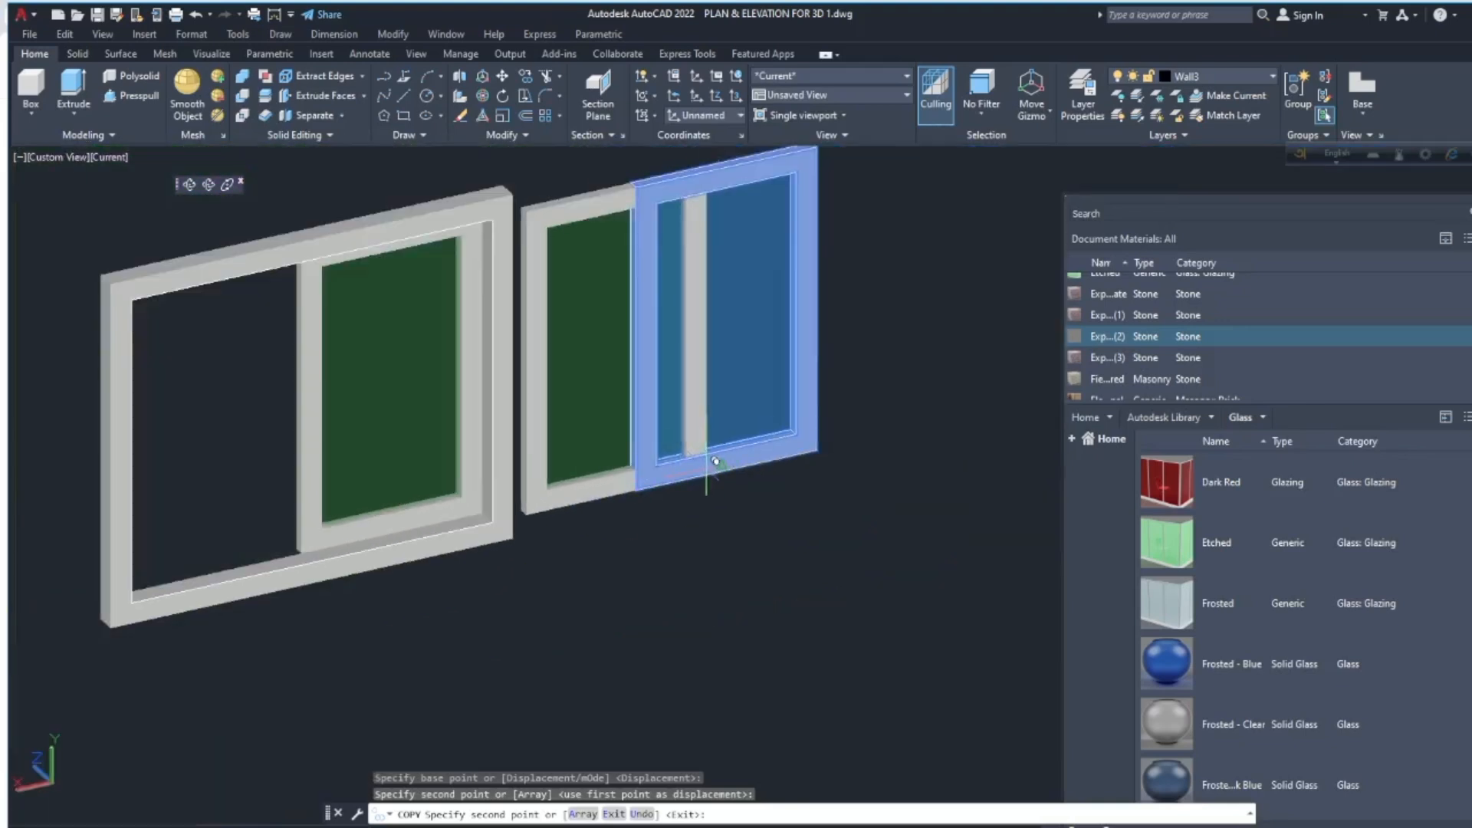
key("Escape")
left_click(727, 492)
left_click(630, 380)
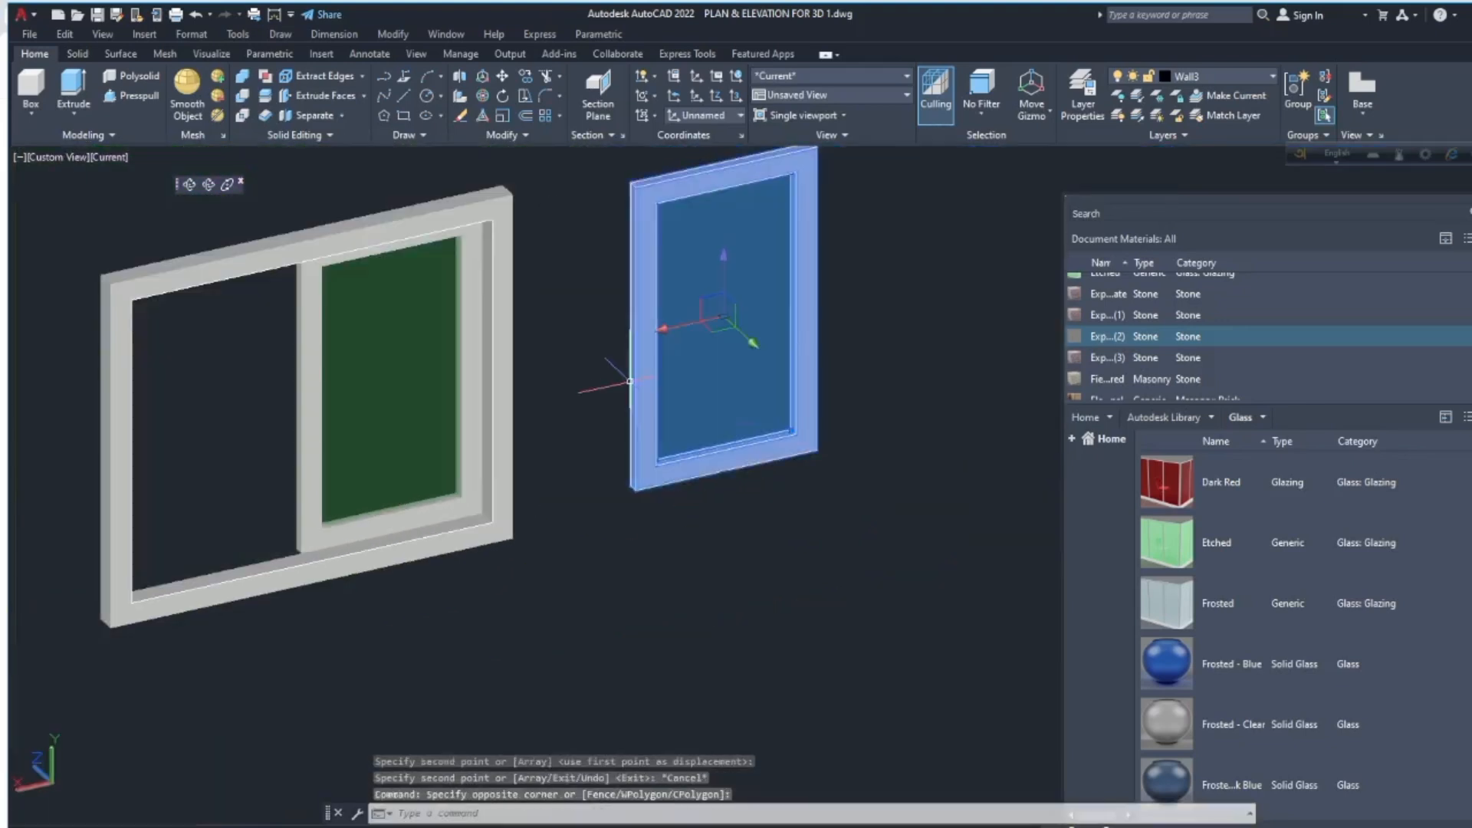
- Assign a Metal: Fabricated material to the outer frame and a Metal: Aluminum material to the two sashes inside it
left_click_drag(1107, 348, 789, 401)
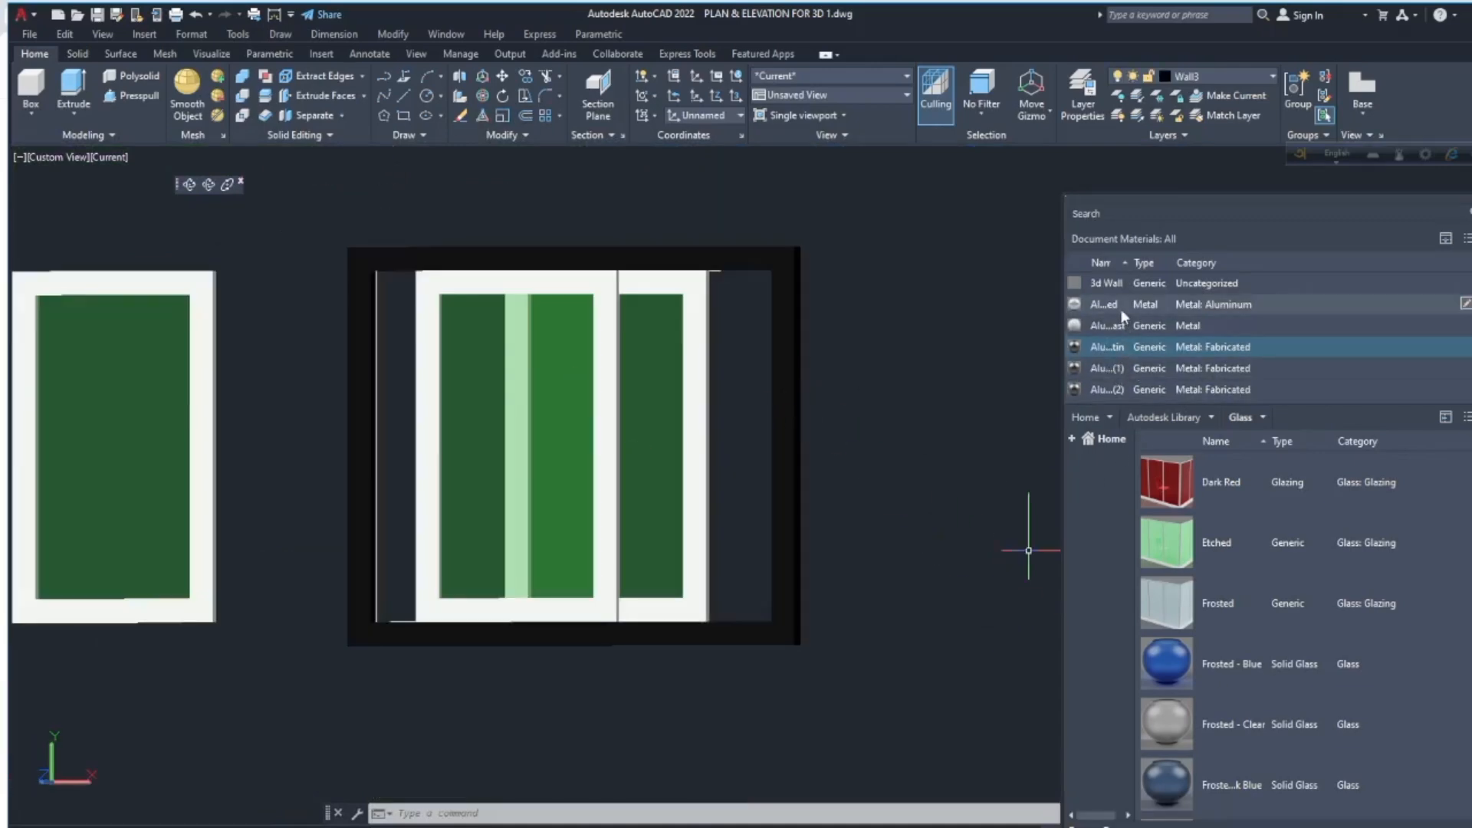
left_click_drag(1123, 318, 694, 476)
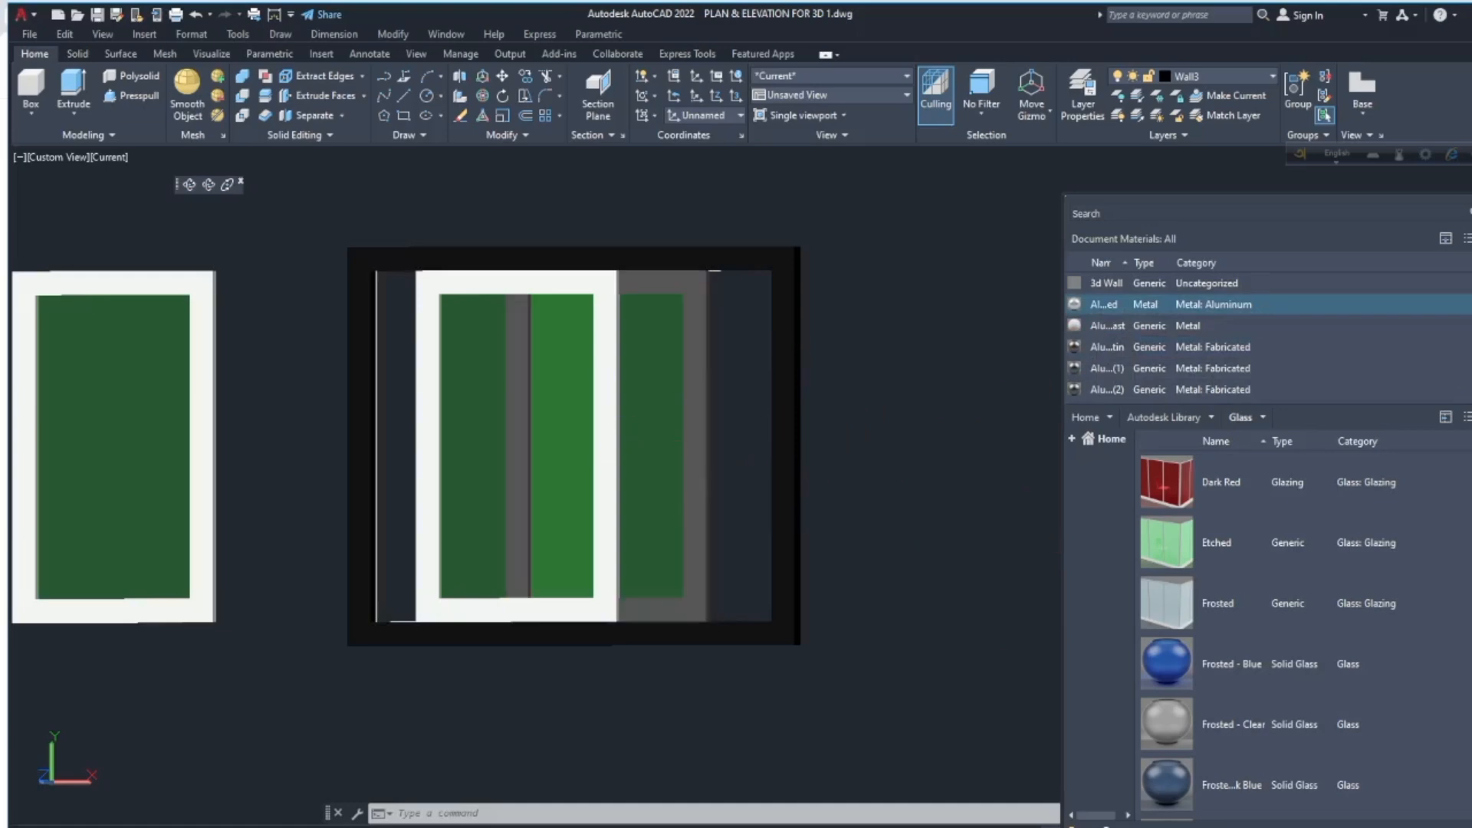
left_click_drag(1158, 314, 626, 472)
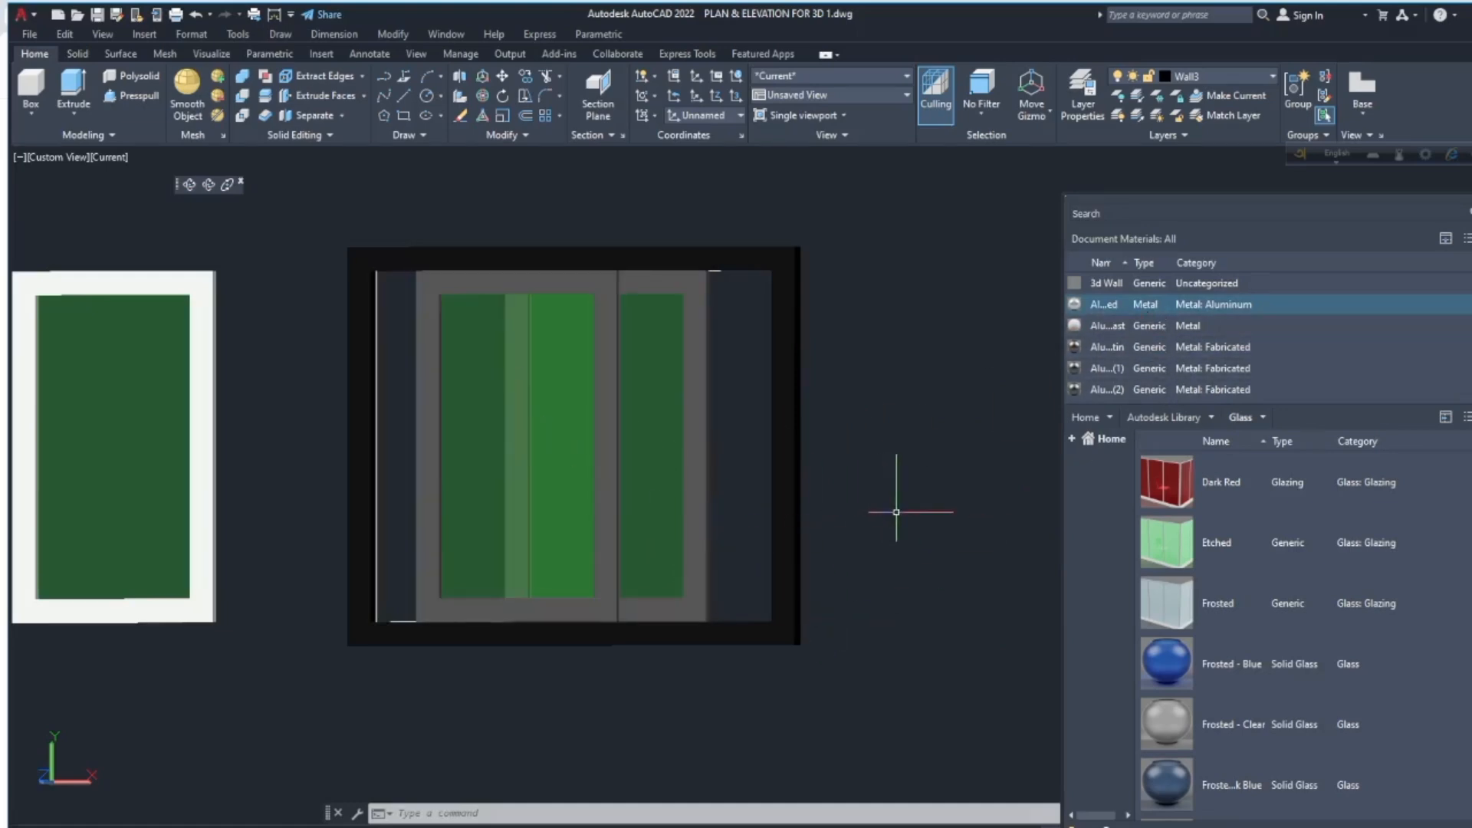
- Delete the leftover rectangle outline along the outer frame's inner edge without removing the frame, and end the object isolation
scroll(230, 417, "up", 2)
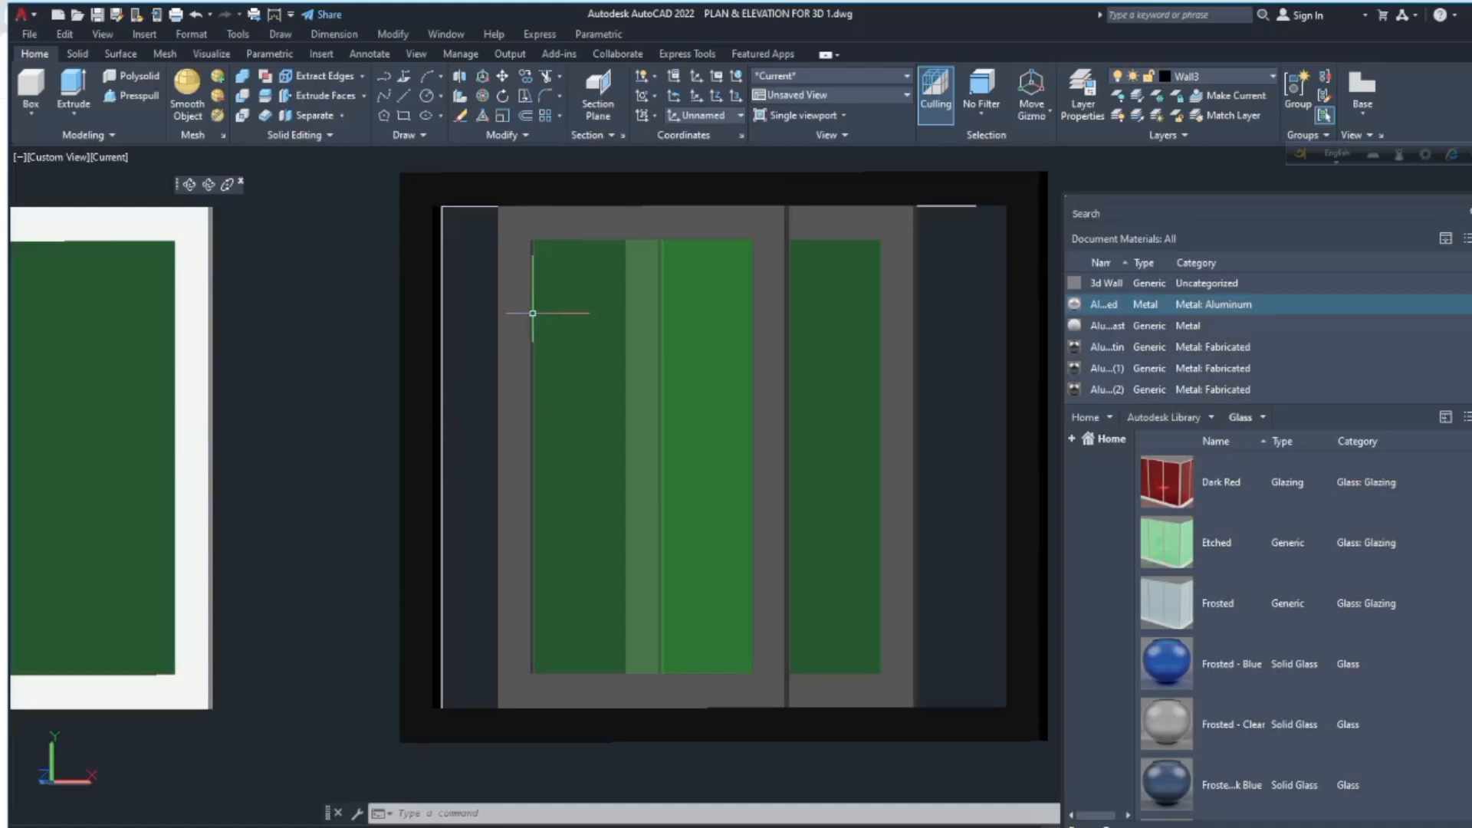
scroll(460, 214, "up", 5)
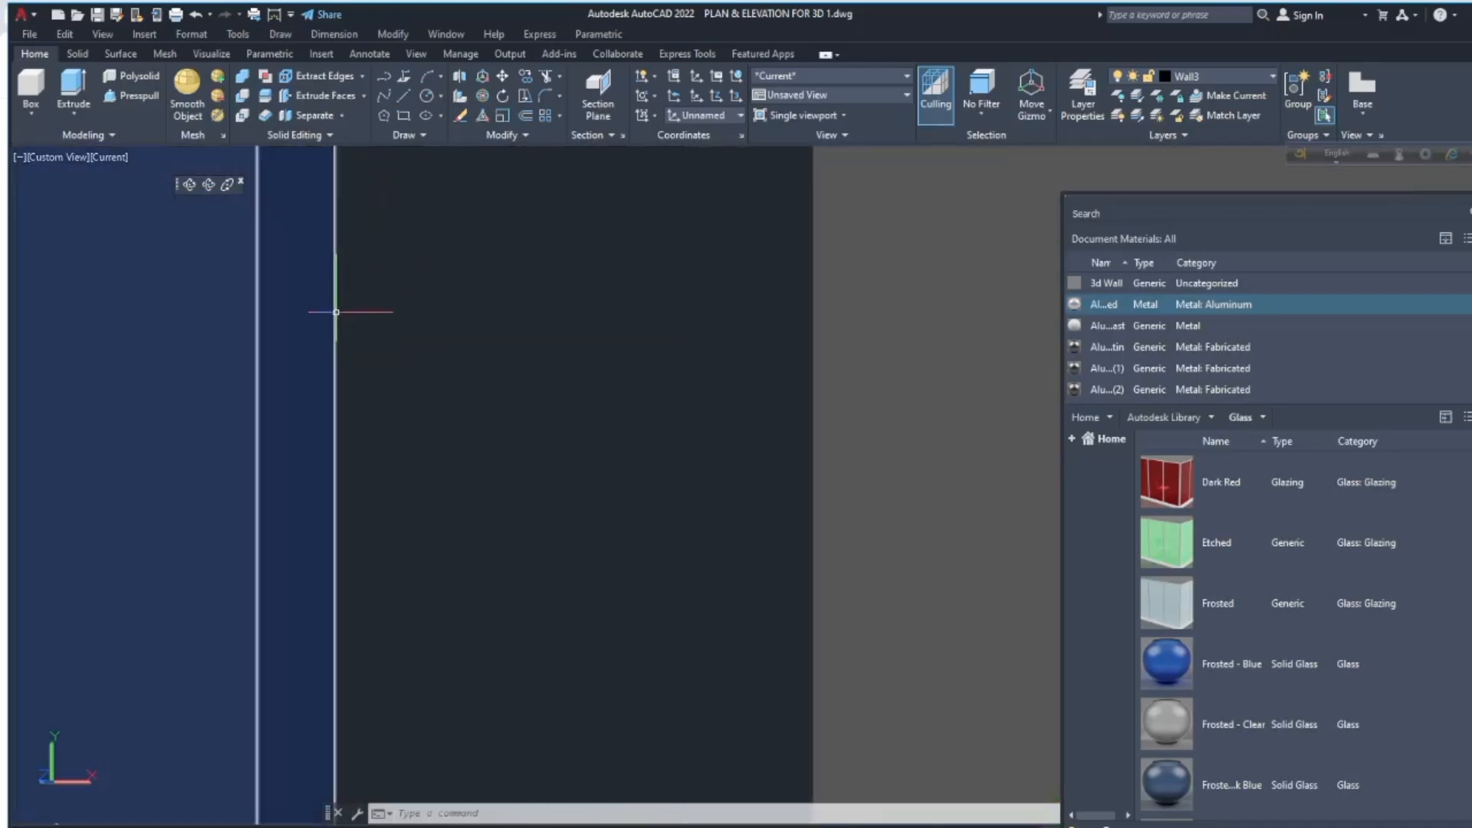
left_click(368, 345)
left_click(253, 397)
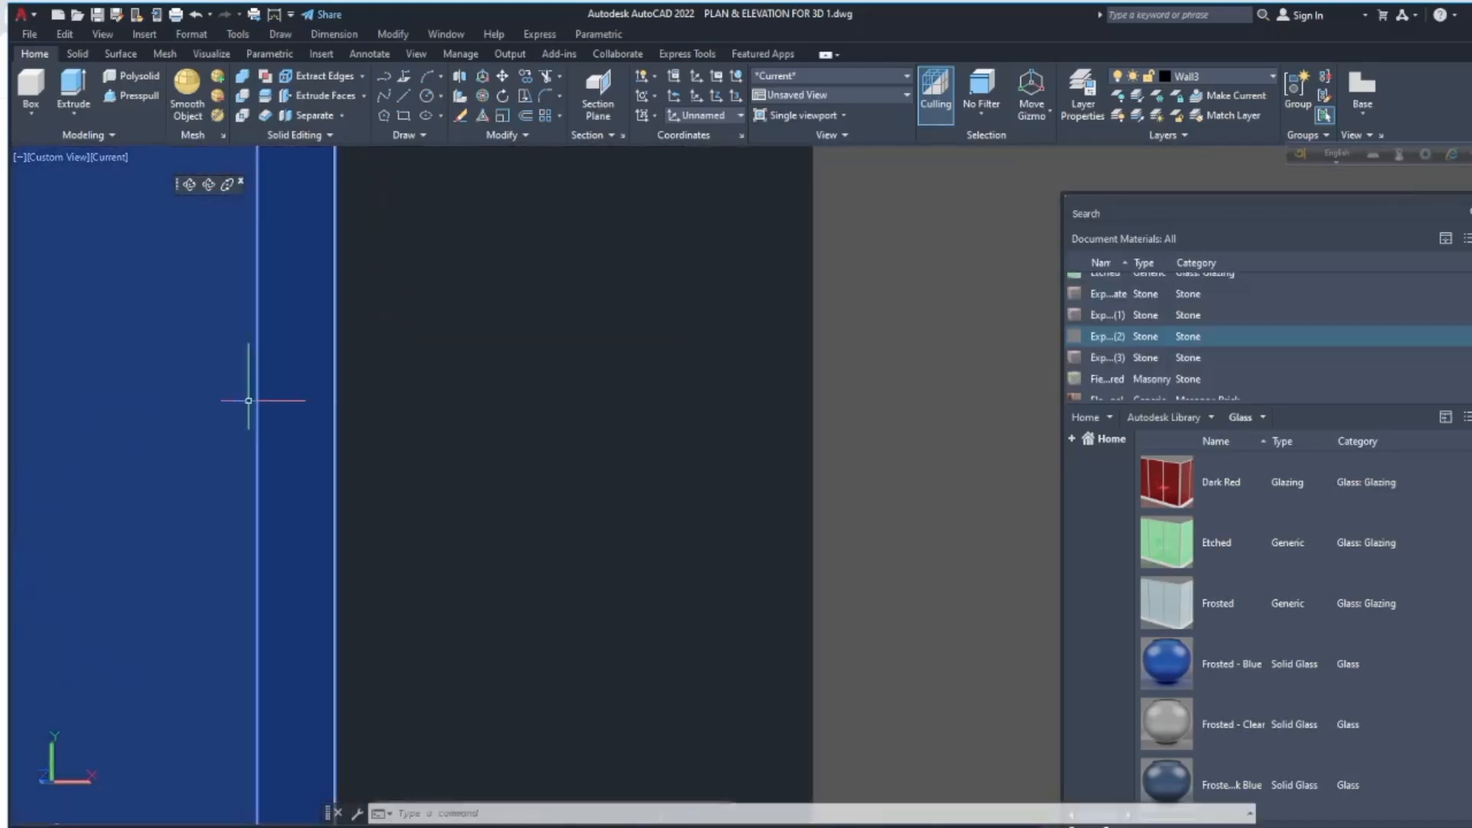
left_click(223, 422)
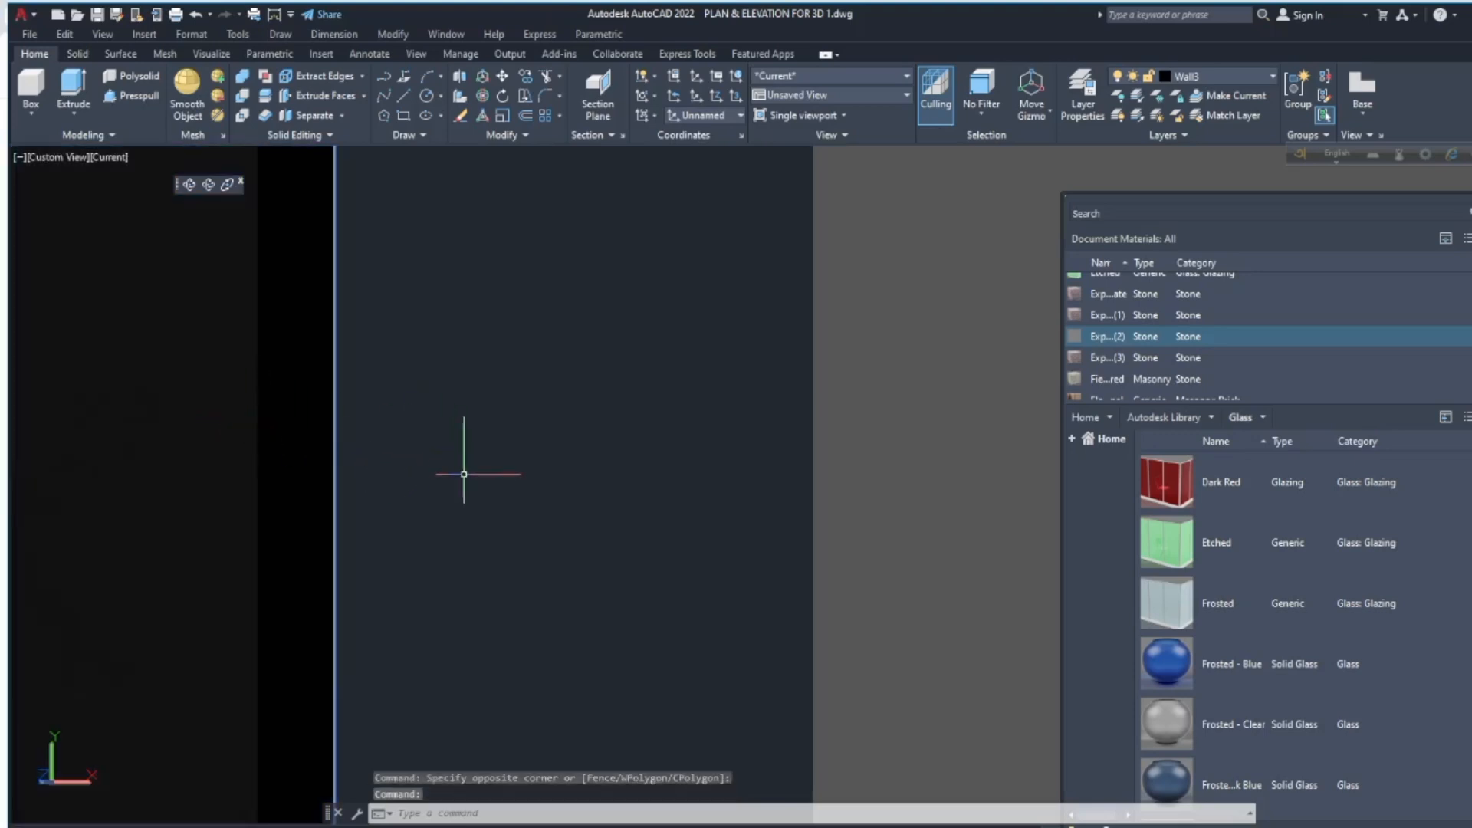
scroll(474, 495, "up", 5)
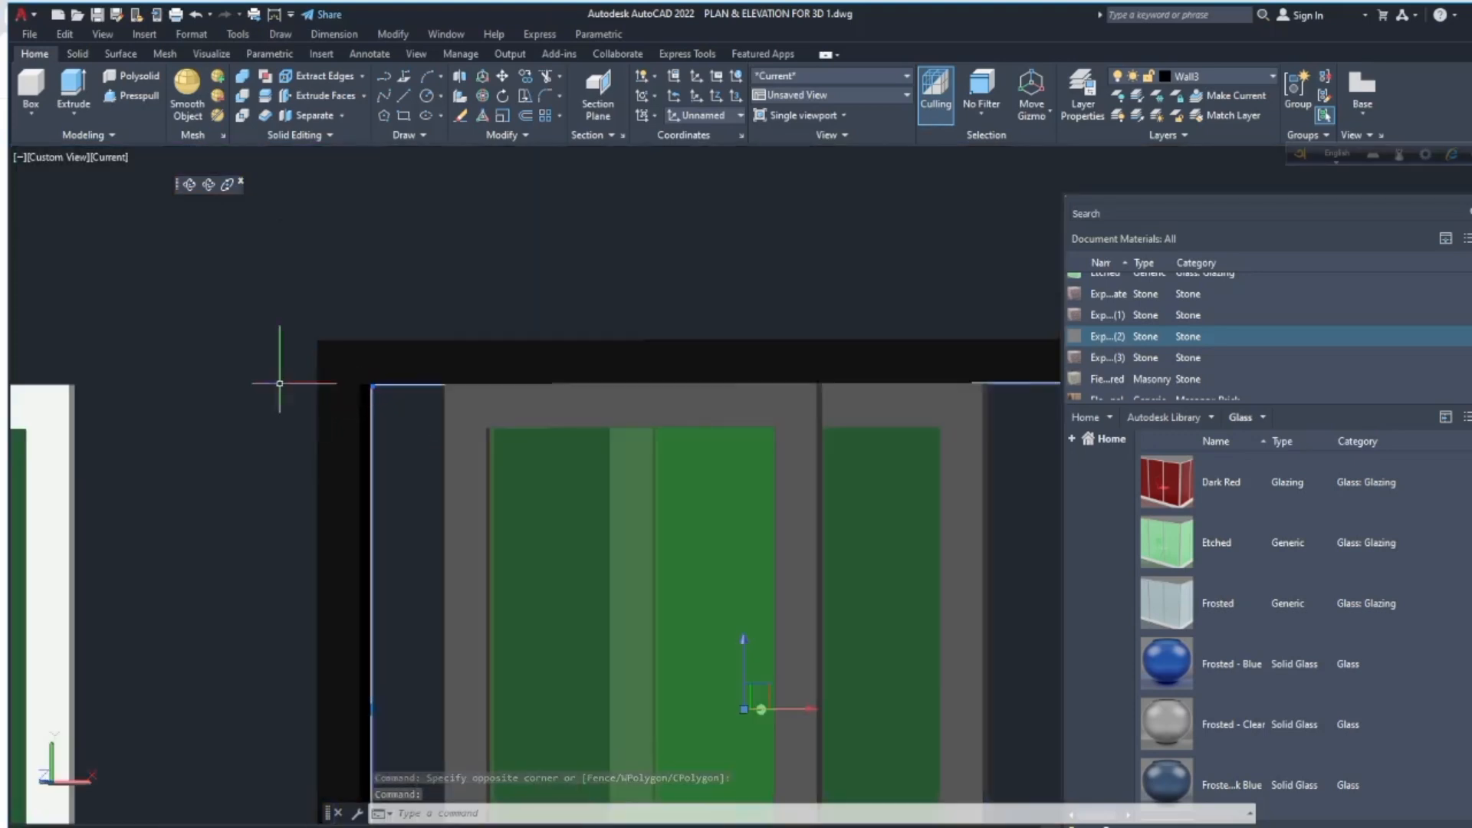
scroll(279, 383, "down", 3)
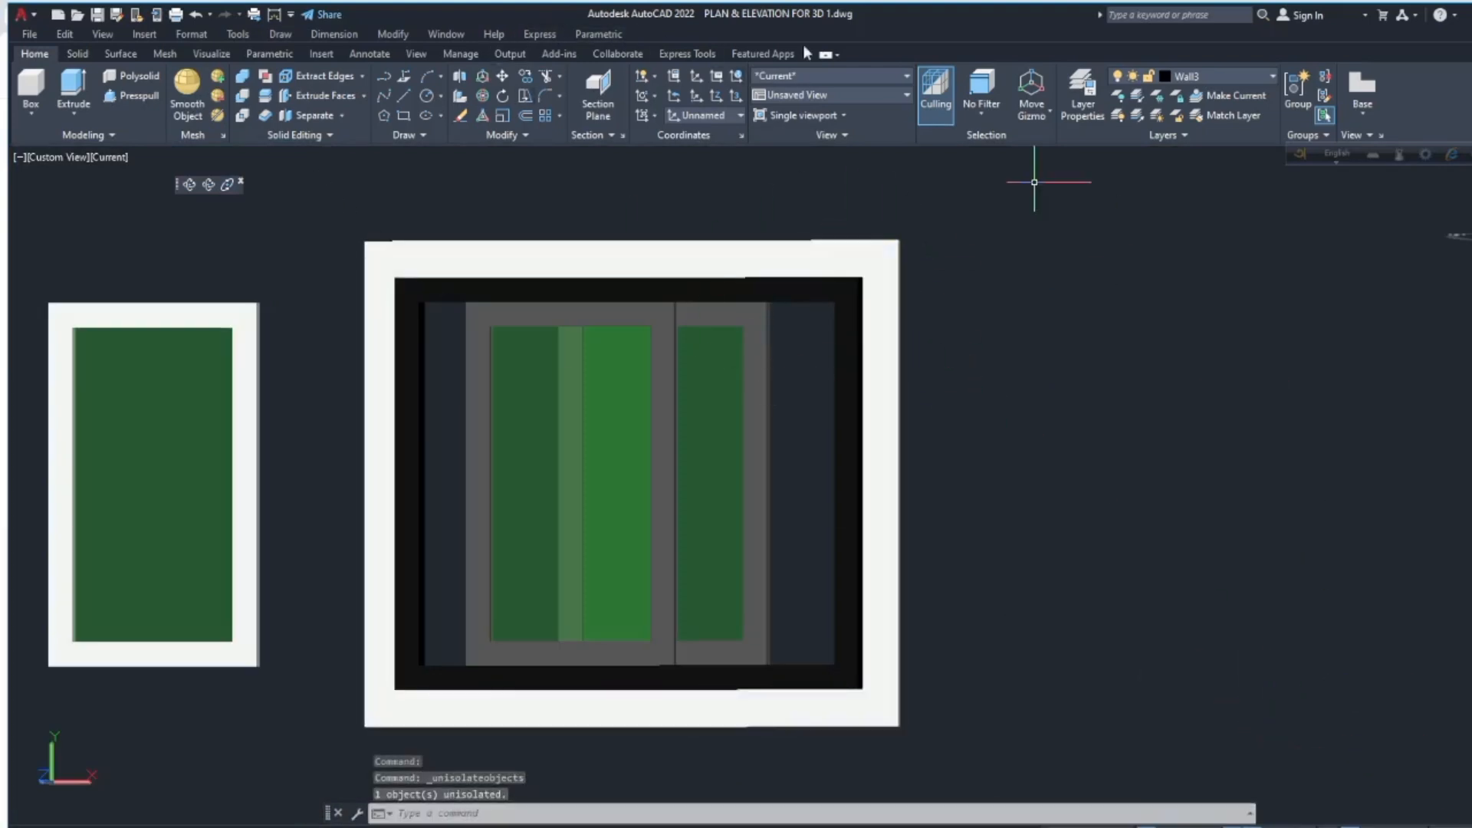
- Assign the Frosted glazing material from the Glass library to the outermost frame around the window
left_click(212, 54)
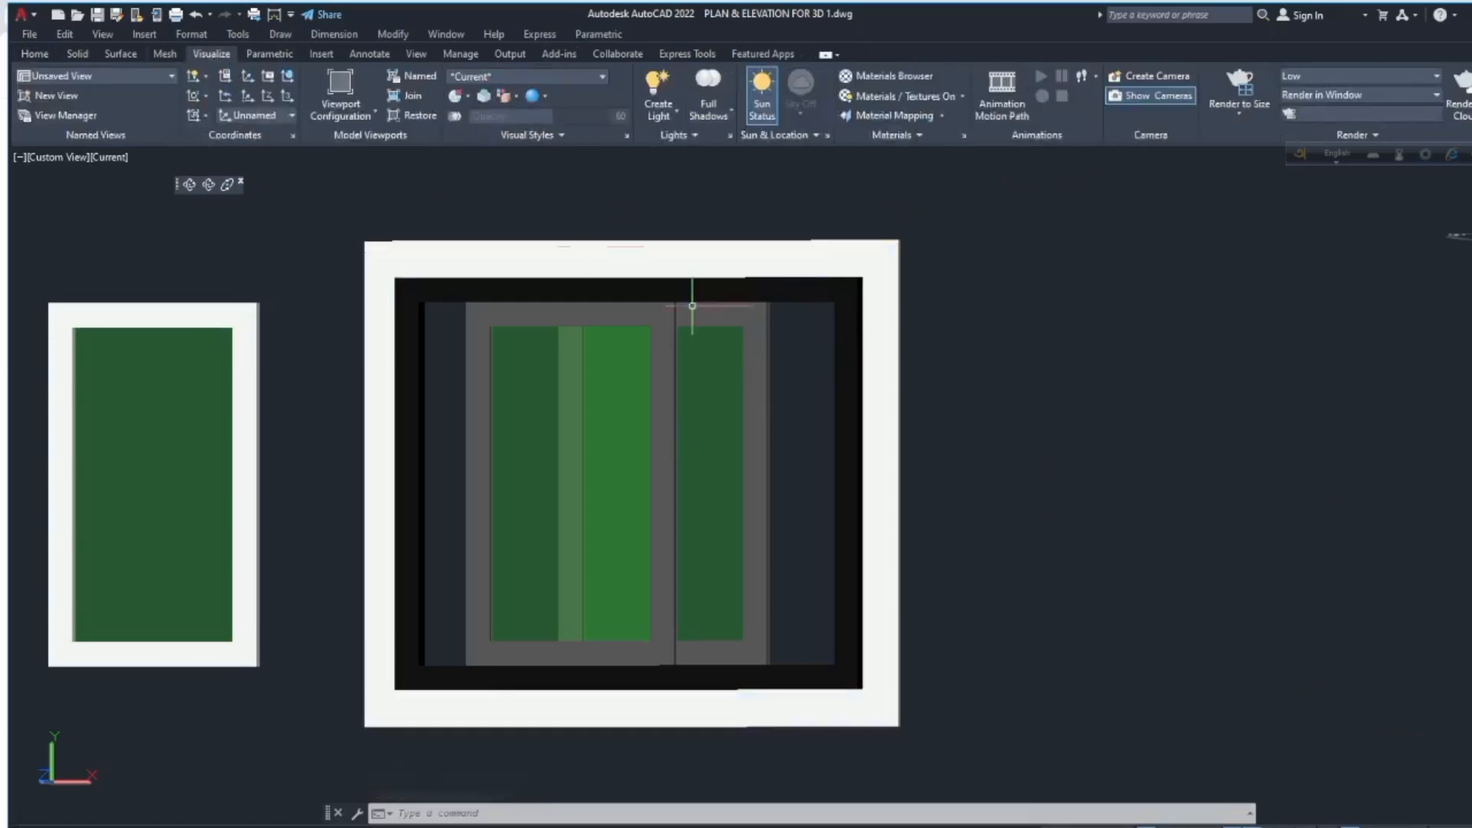
left_click(858, 79)
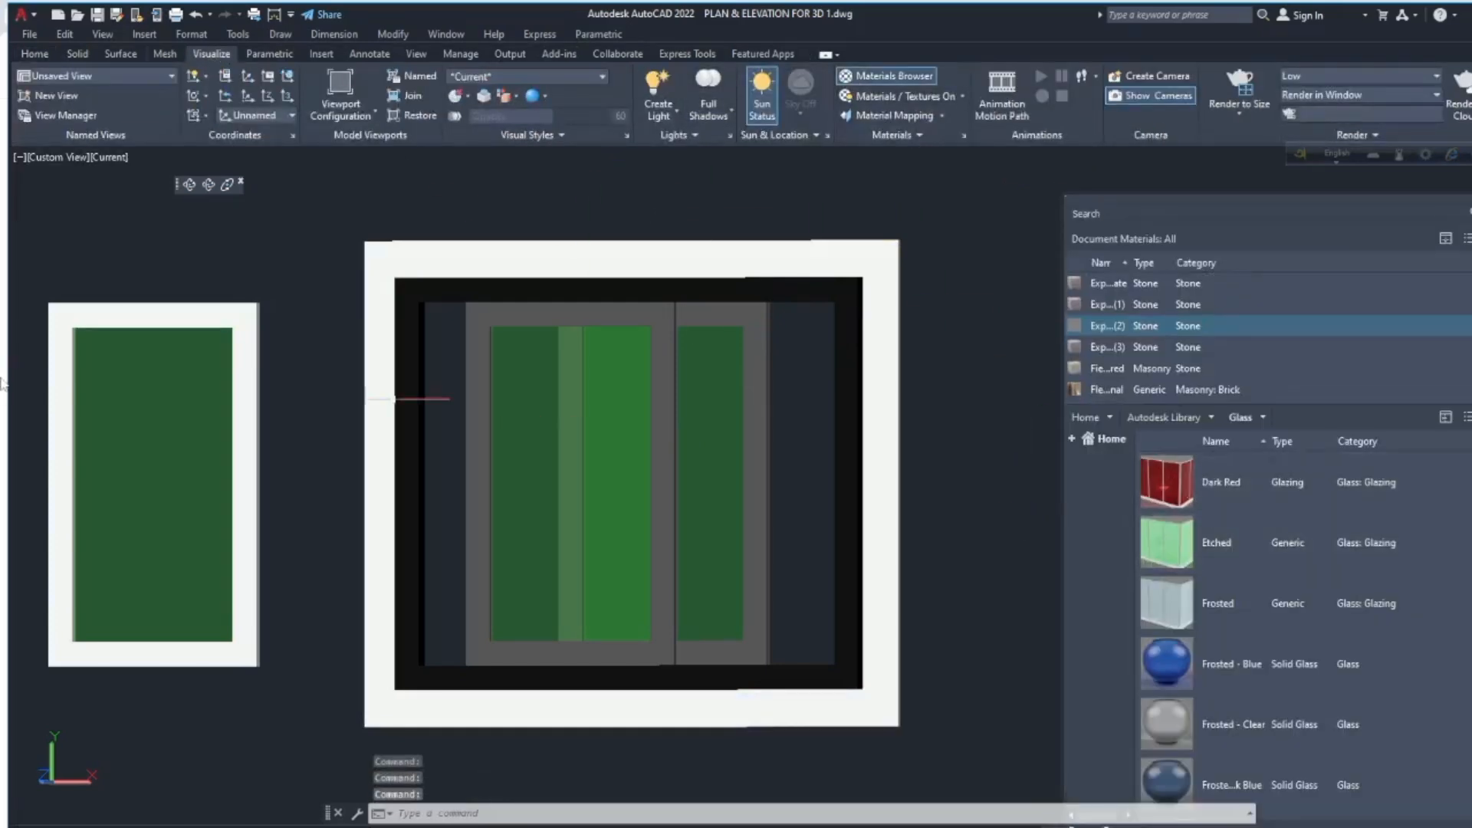
left_click_drag(1211, 613, 883, 510)
- Try the Gold glazing material on the right-hand sash frame and replace it with the Global material
left_click_drag(1104, 392, 678, 491)
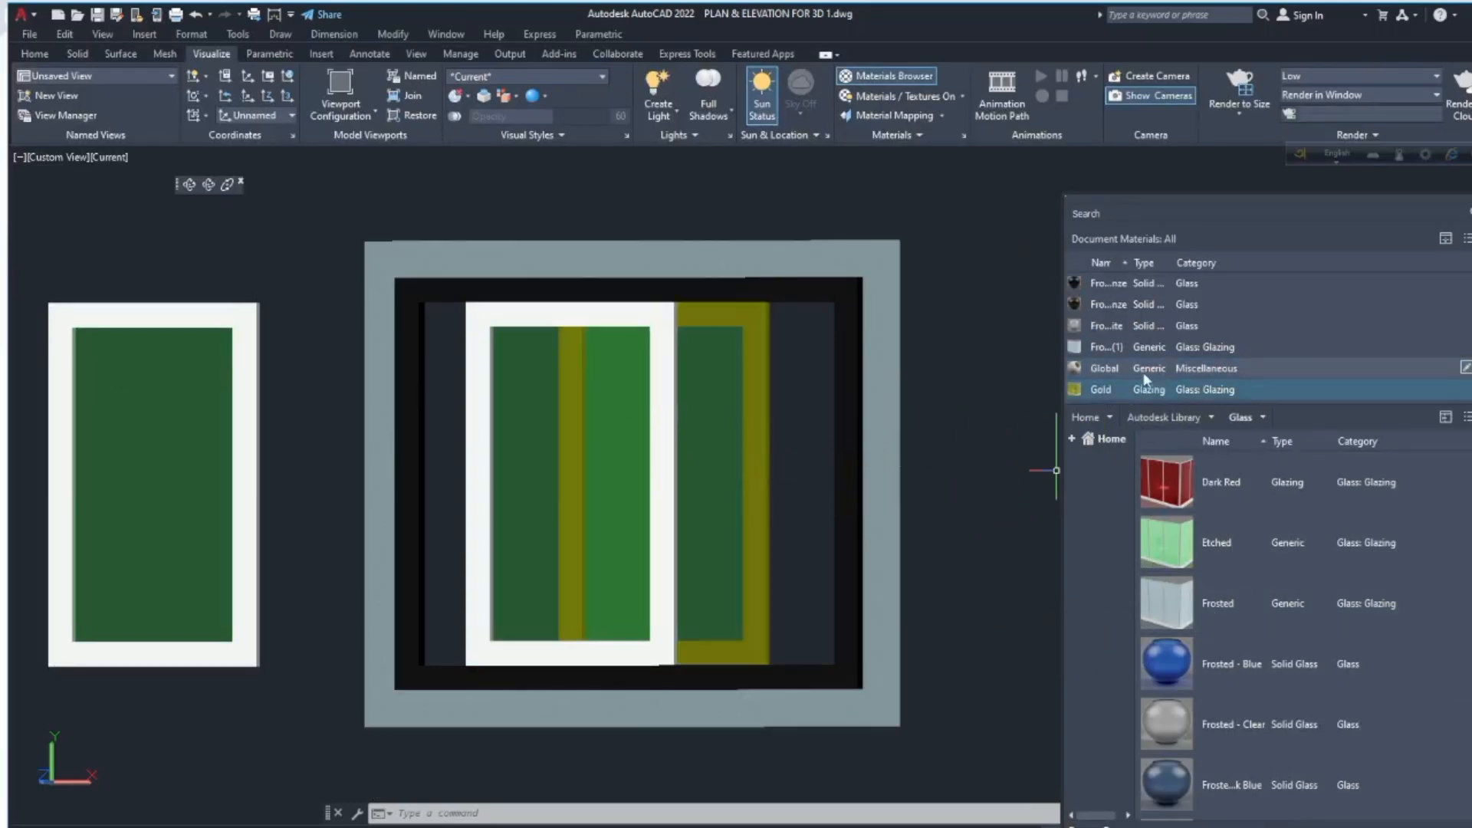
left_click_drag(1143, 371, 764, 484)
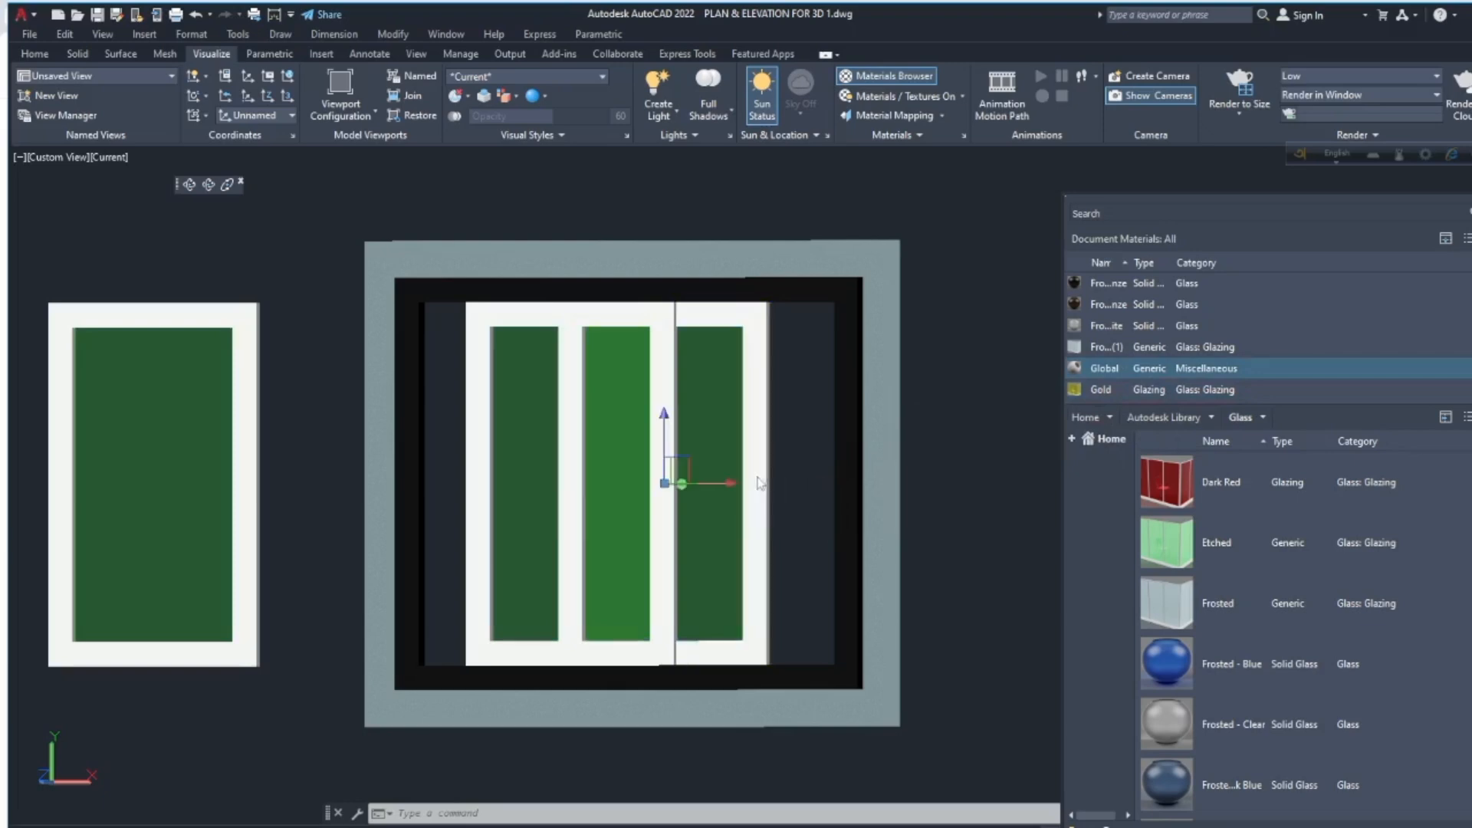
scroll(1195, 352, "down", 1)
scroll(1195, 351, "down", 3)
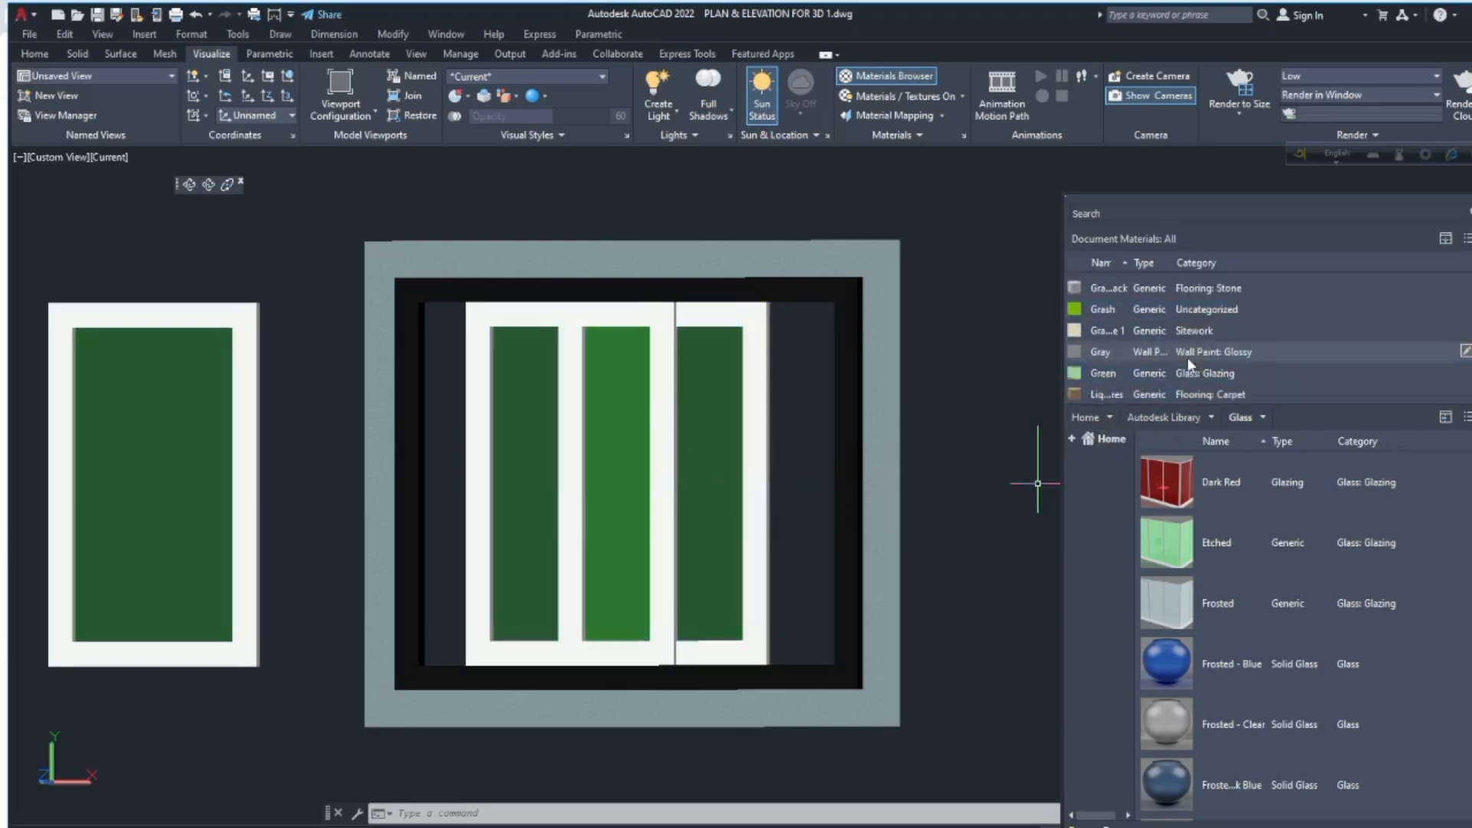